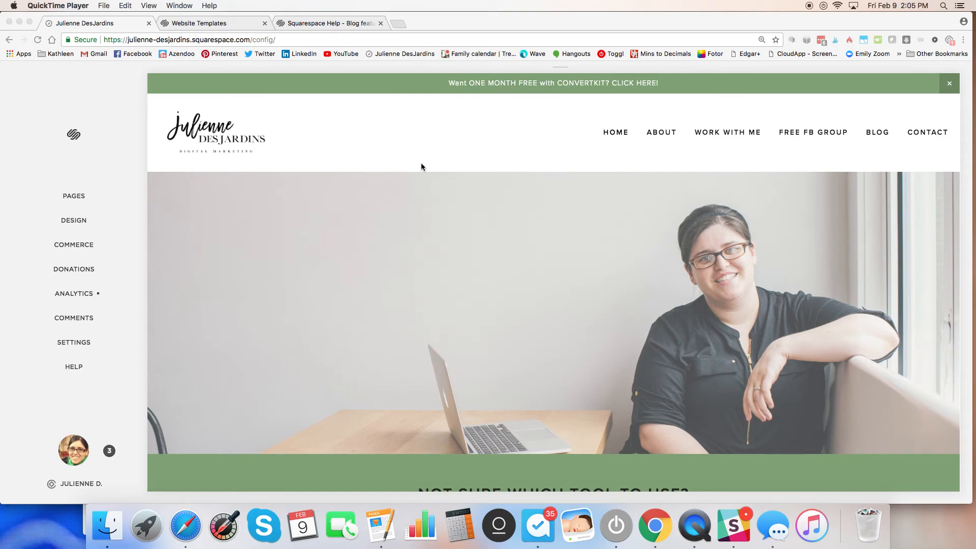
Open the Squarespace Help article "Blog features by template" and skim its update date and the feature table for each template.
click(270, 146)
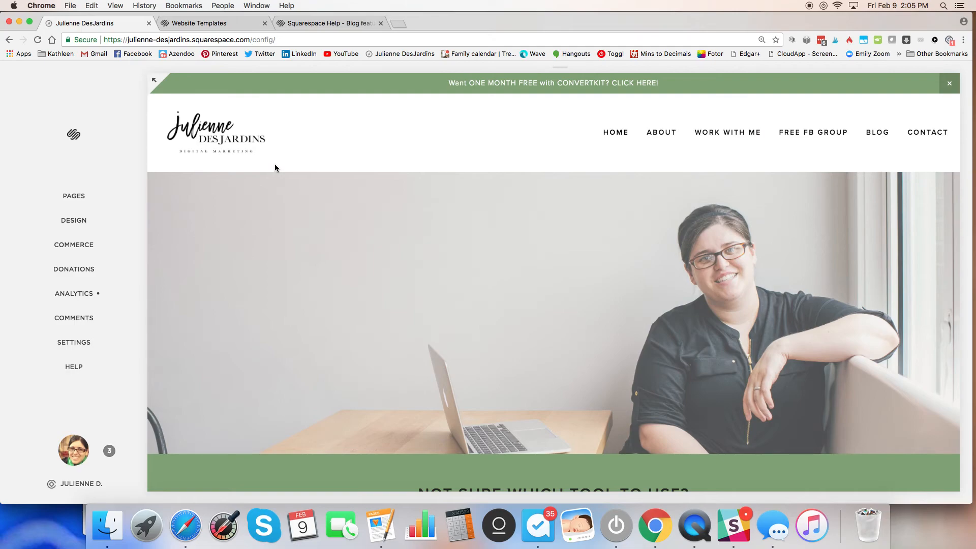
mouse_move(274, 165)
click(339, 23)
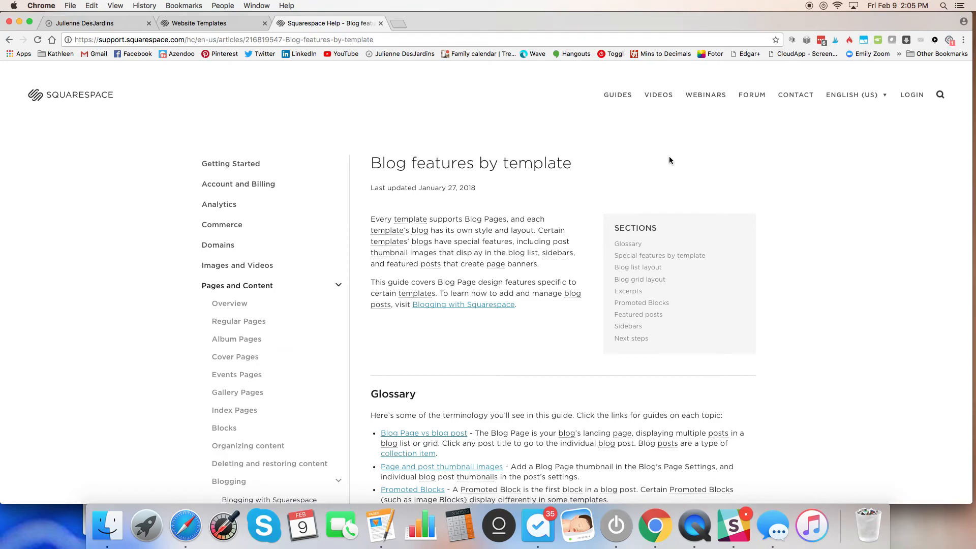
drag(488, 191, 383, 188)
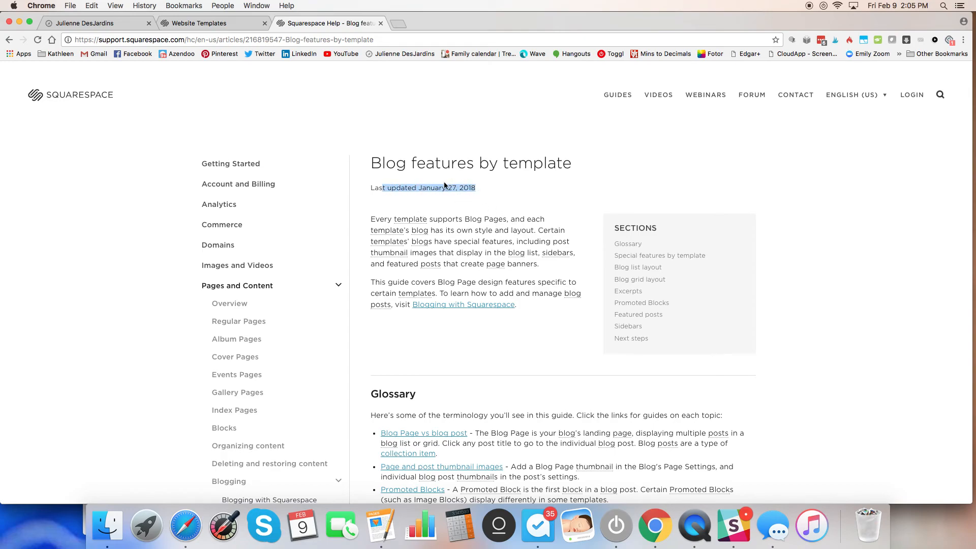
click(583, 185)
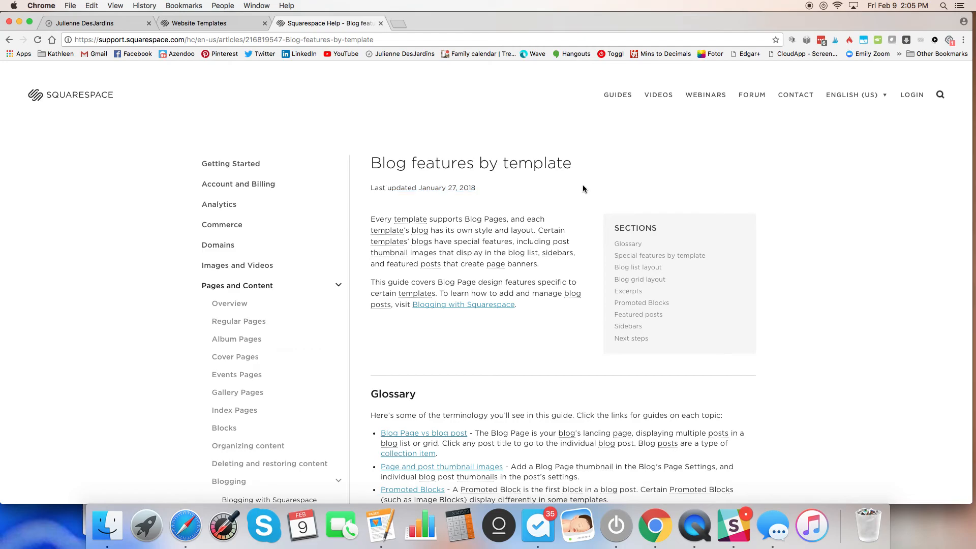
scroll(584, 186, down, 15)
scroll(583, 188, down, 7)
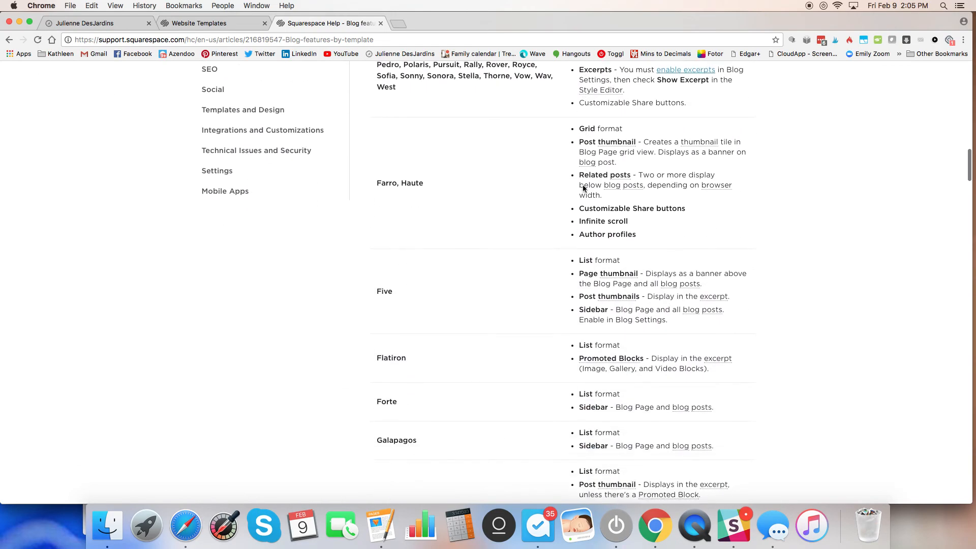
scroll(584, 188, up, 8)
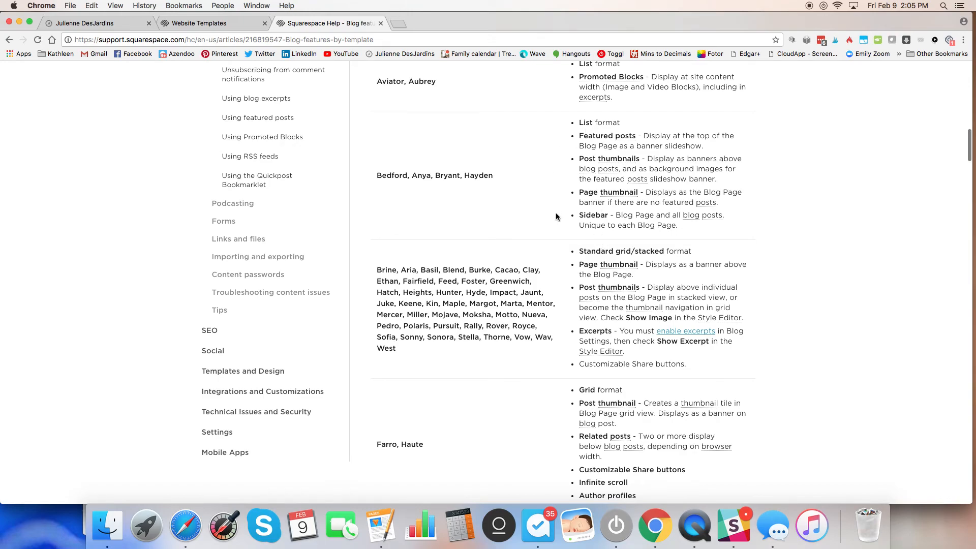
Search the help article for "sidebar" and review the matching entries in the template feature table.
double_click(588, 216)
click(559, 212)
key(super+f)
text(side)
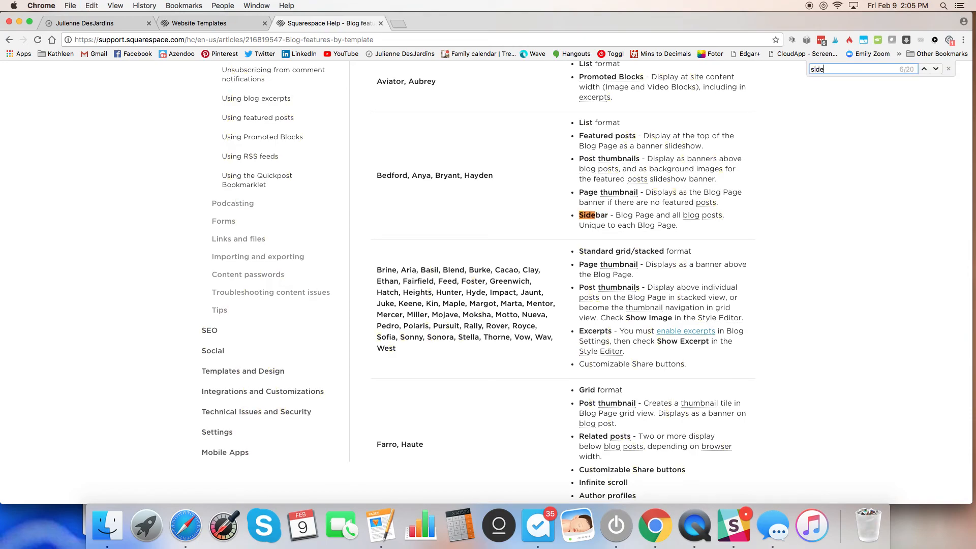
text(bar)
click(936, 69)
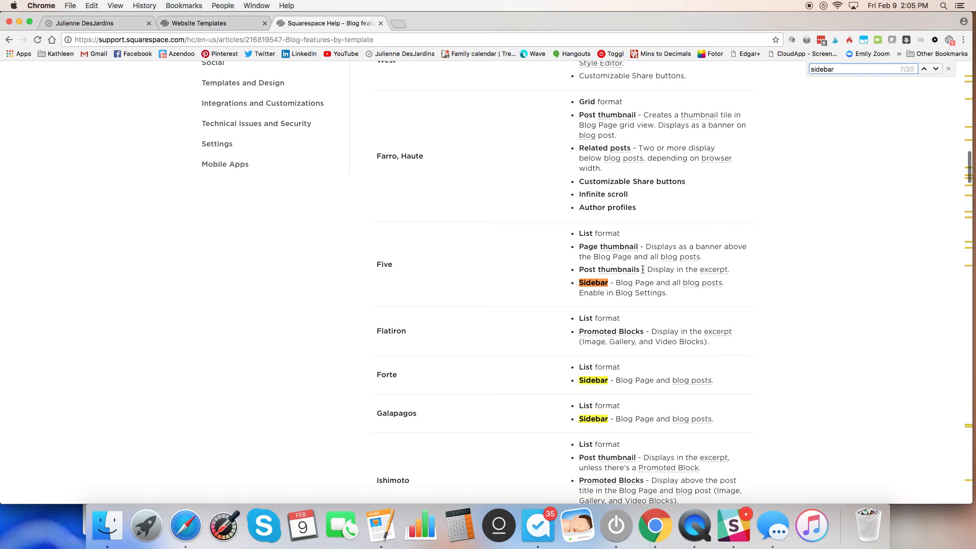
scroll(666, 399, down, 4)
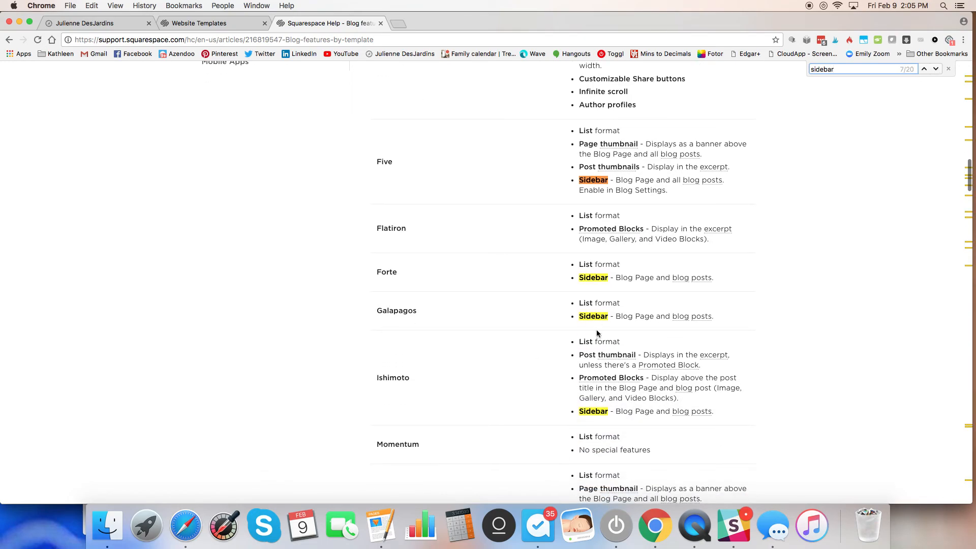
scroll(633, 401, down, 5)
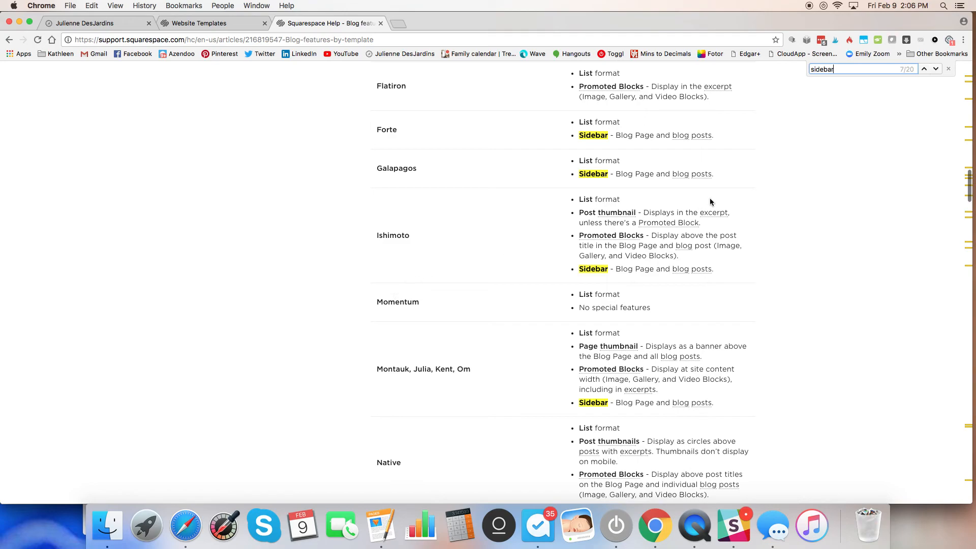
click(948, 69)
Compare the blog features listed for the Montauk and Native template families with those of the Bedford family.
scroll(672, 231, down, 1)
scroll(674, 232, down, 3)
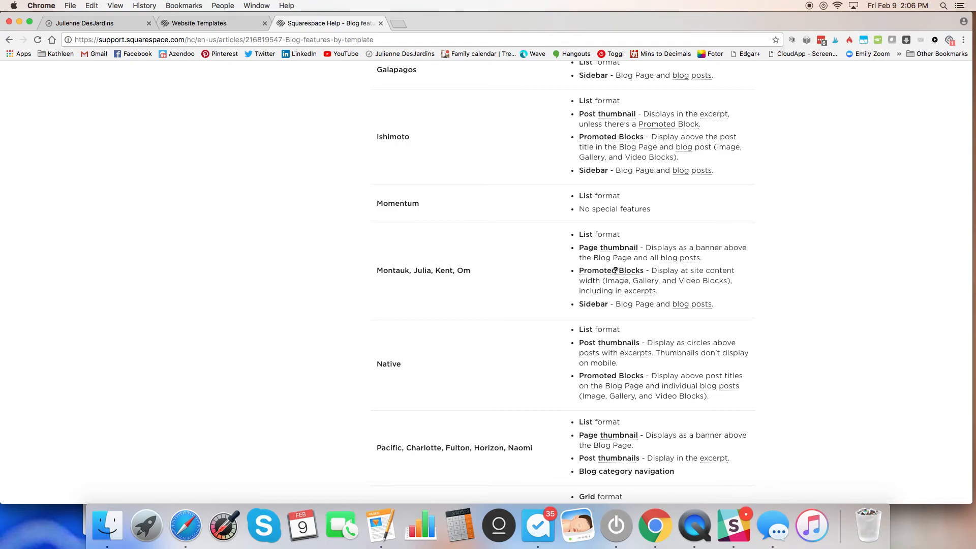
scroll(461, 277, up, 15)
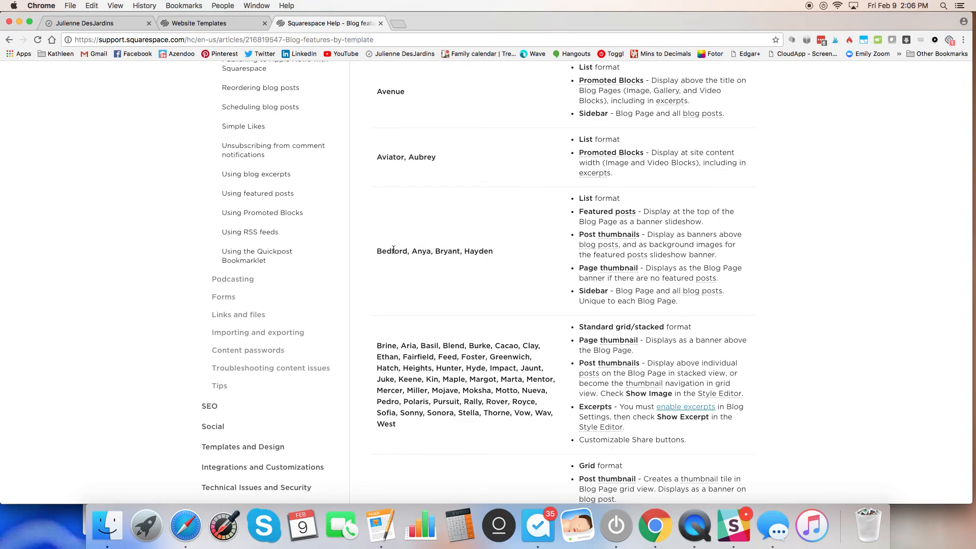
Switch to the Squarespace template gallery and look over the Bedford, Montauk, Hayden and Five designs.
click(230, 25)
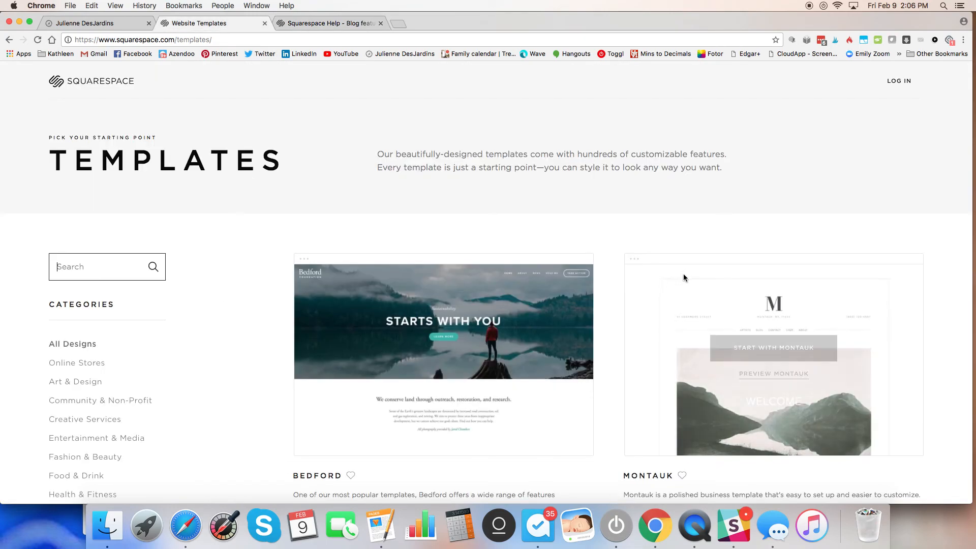
scroll(609, 239, down, 5)
scroll(589, 206, up, 2)
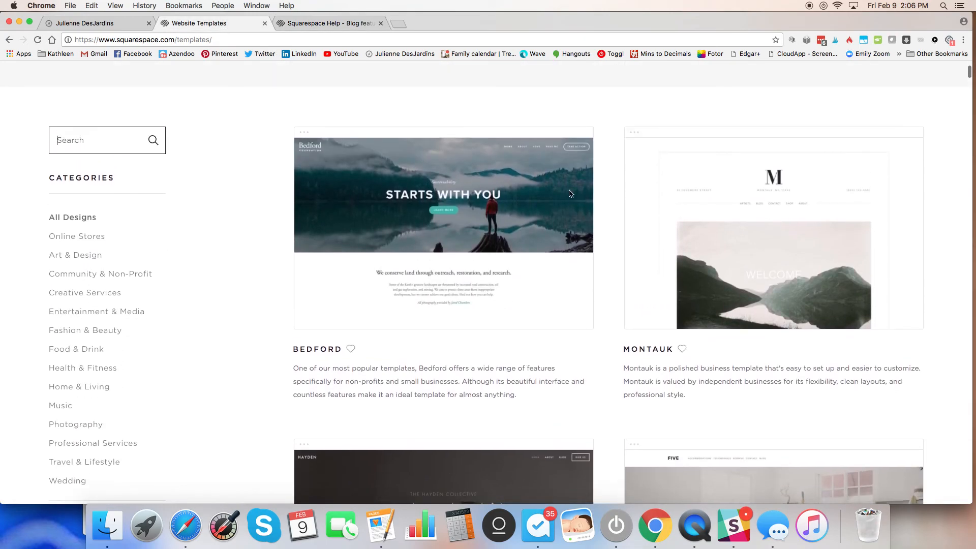
scroll(275, 239, down, 3)
scroll(275, 241, down, 5)
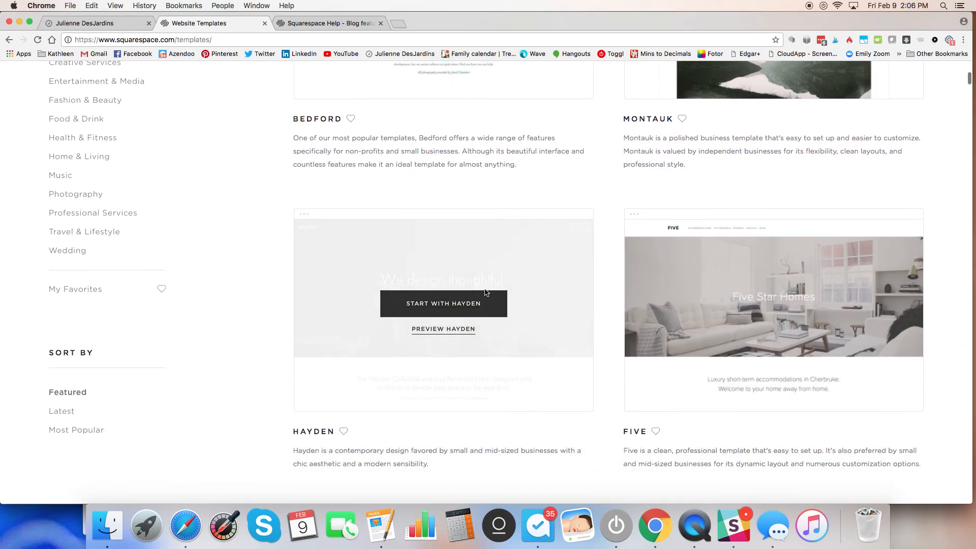
scroll(275, 207, up, 5)
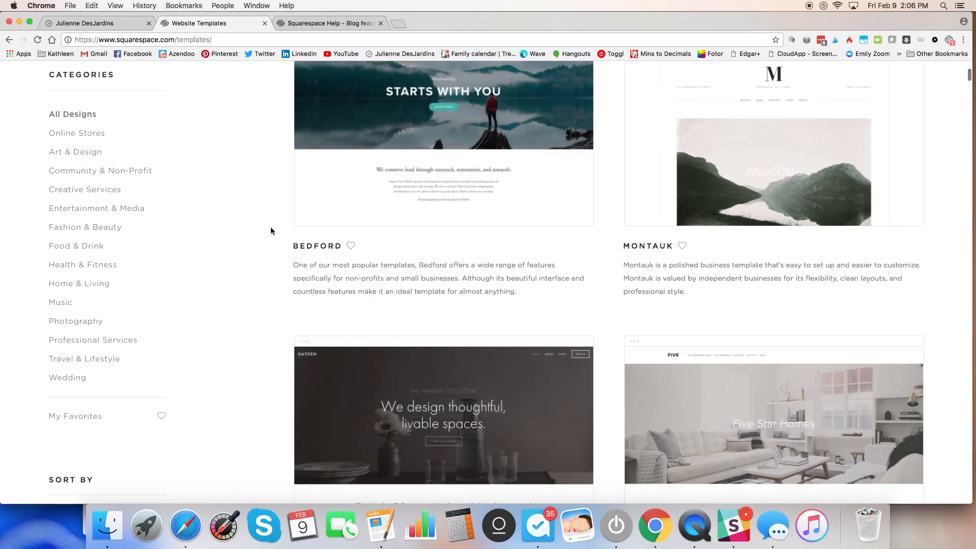
scroll(269, 215, up, 3)
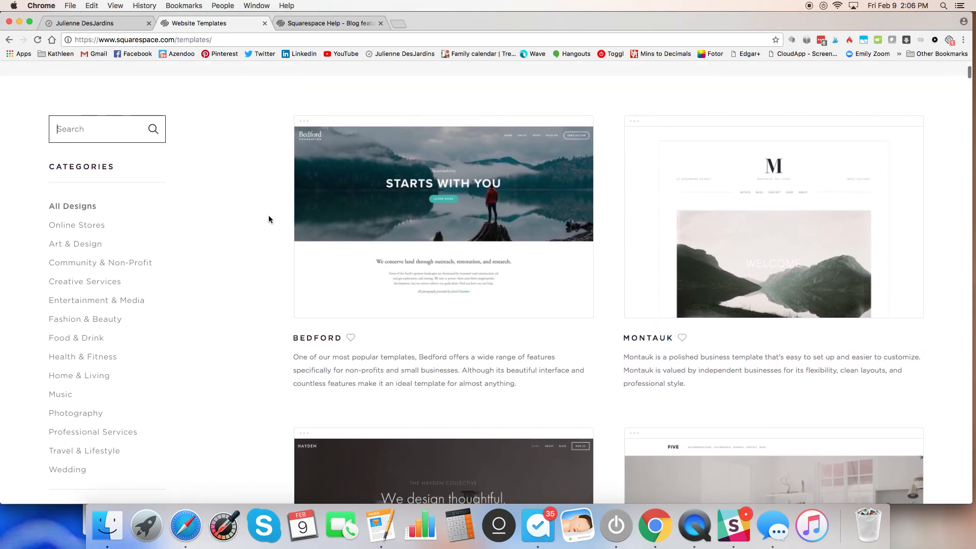
scroll(269, 220, down, 1)
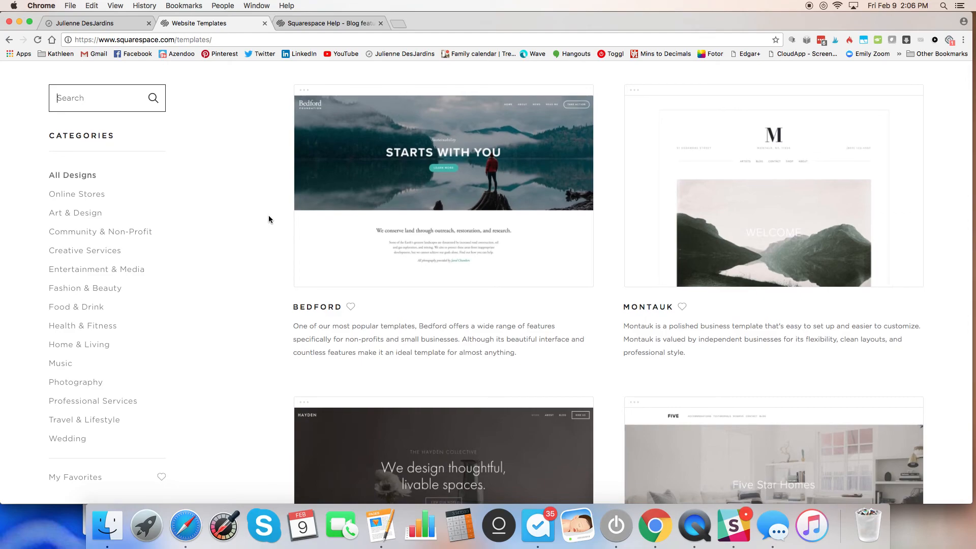
scroll(268, 216, down, 3)
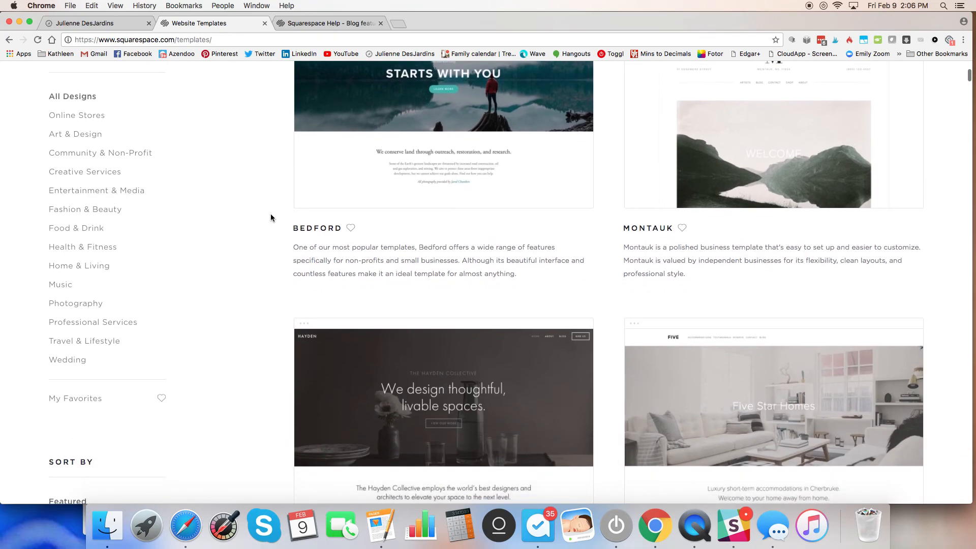
scroll(270, 218, down, 2)
scroll(271, 217, down, 5)
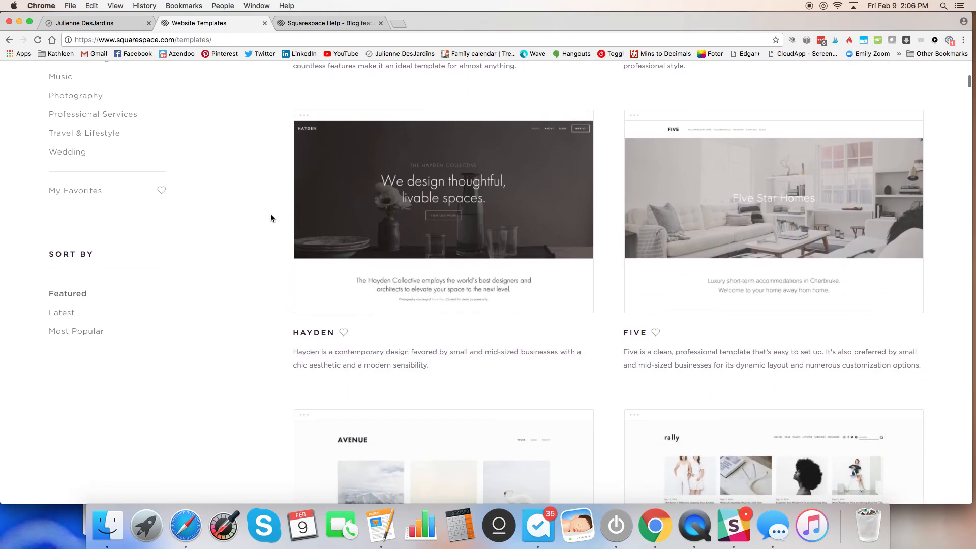
scroll(271, 217, down, 1)
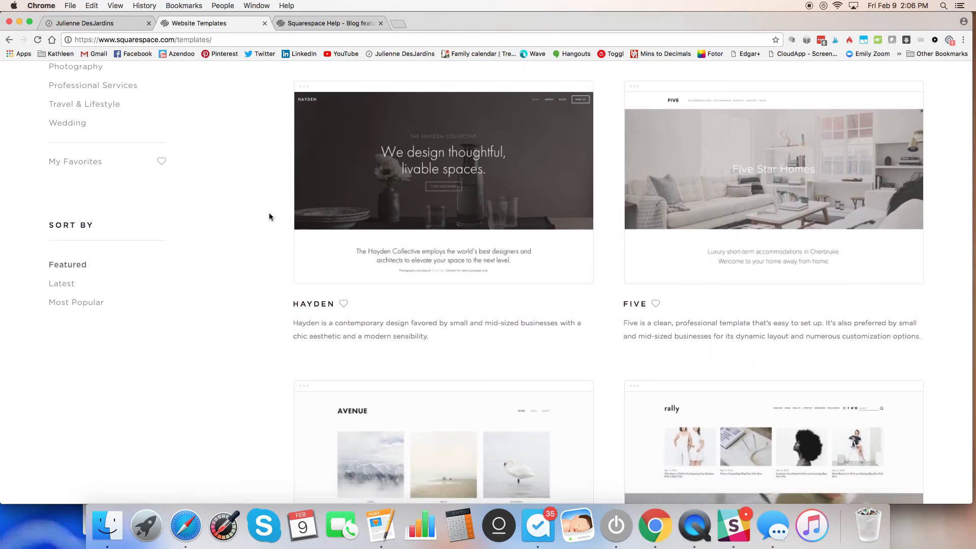
mouse_move(662, 186)
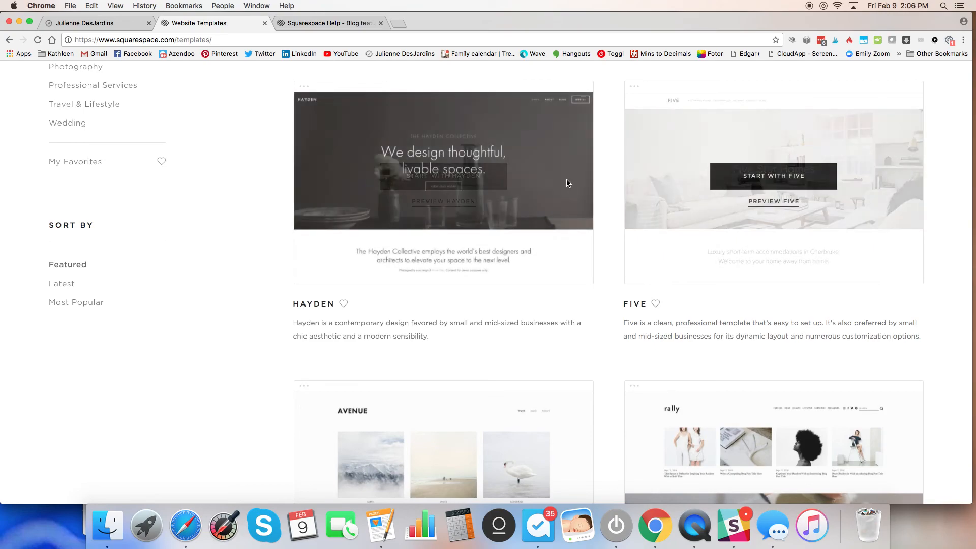
scroll(281, 179, up, 4)
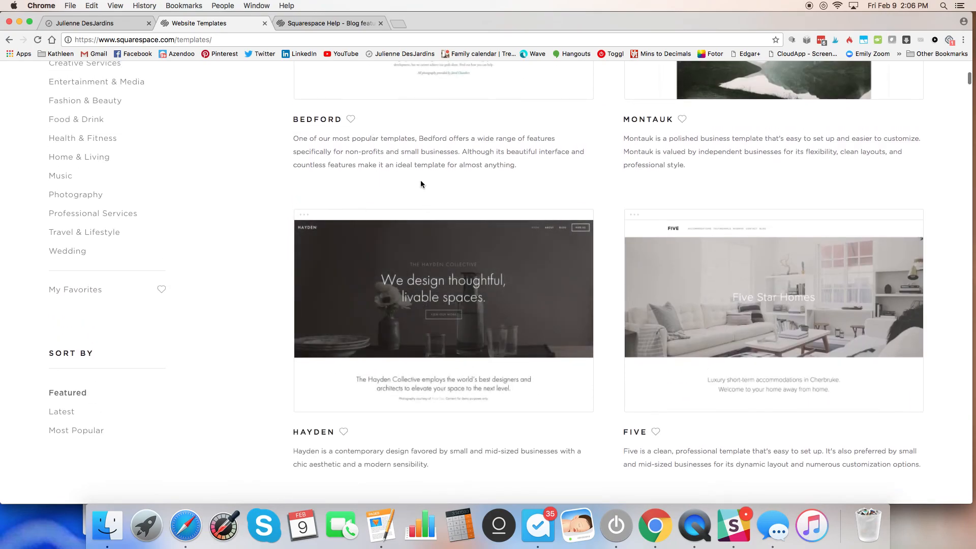
Return to the blog features help article and review its template entries and title.
click(319, 24)
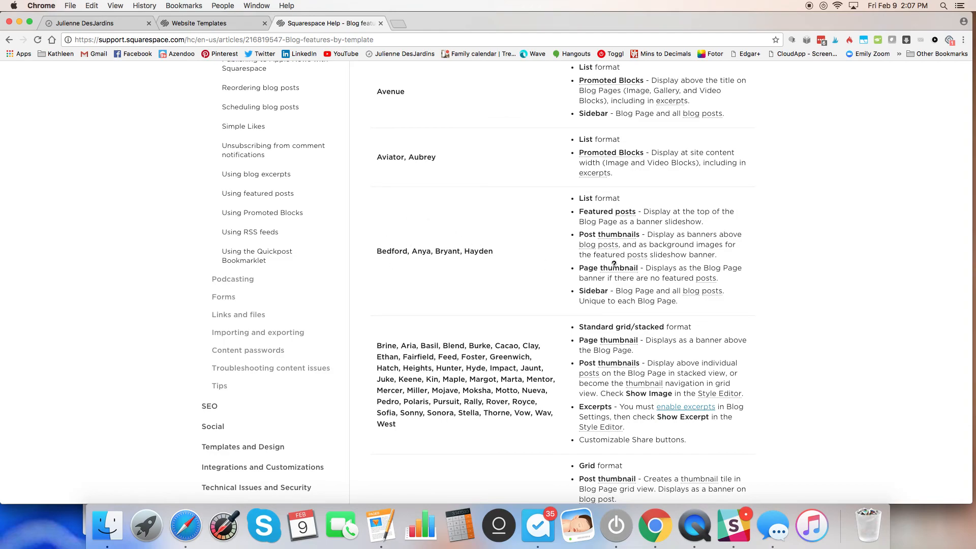
scroll(556, 261, down, 8)
scroll(555, 262, down, 1)
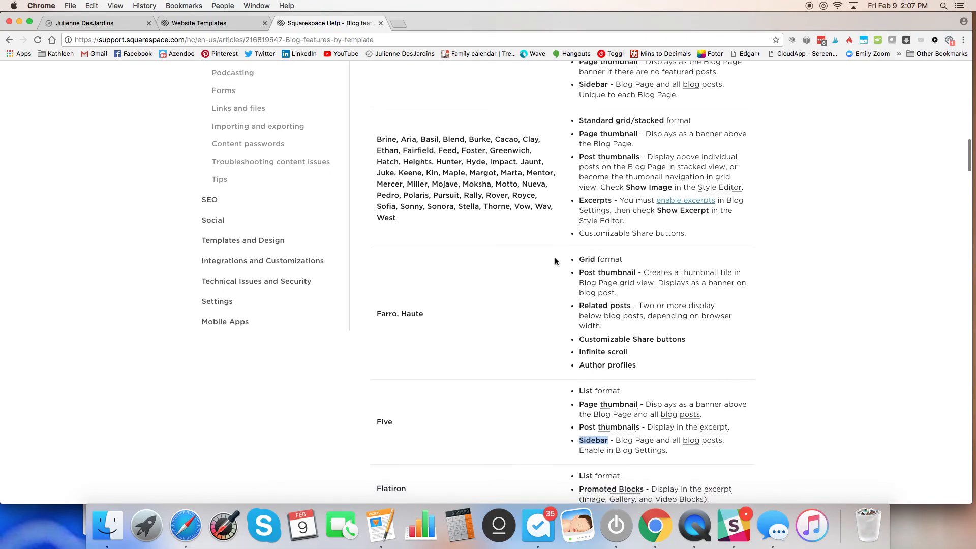
scroll(555, 261, up, 20)
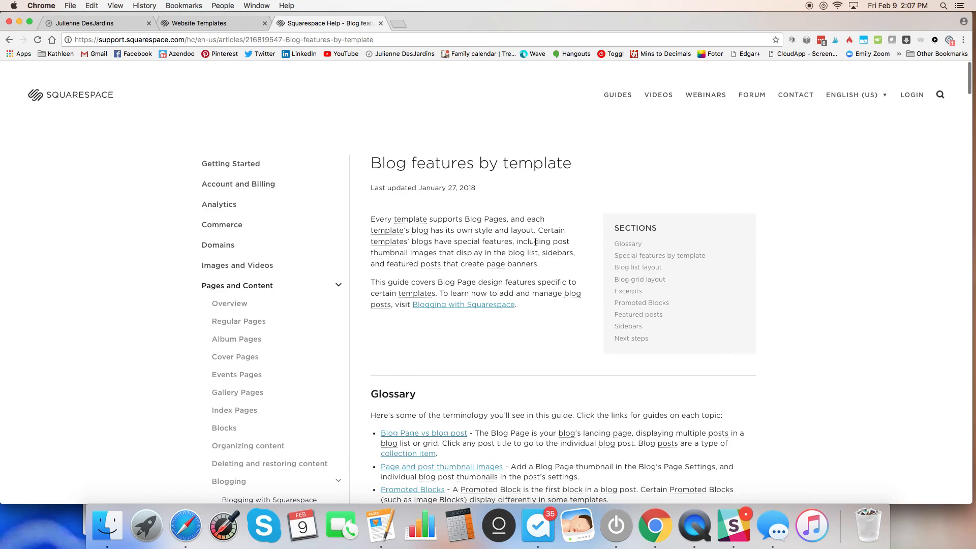
drag(383, 163, 595, 174)
click(588, 189)
Go back to the template gallery, highlight its web address, and browse the designs down to Burke and Forte.
click(215, 23)
scroll(316, 116, up, 8)
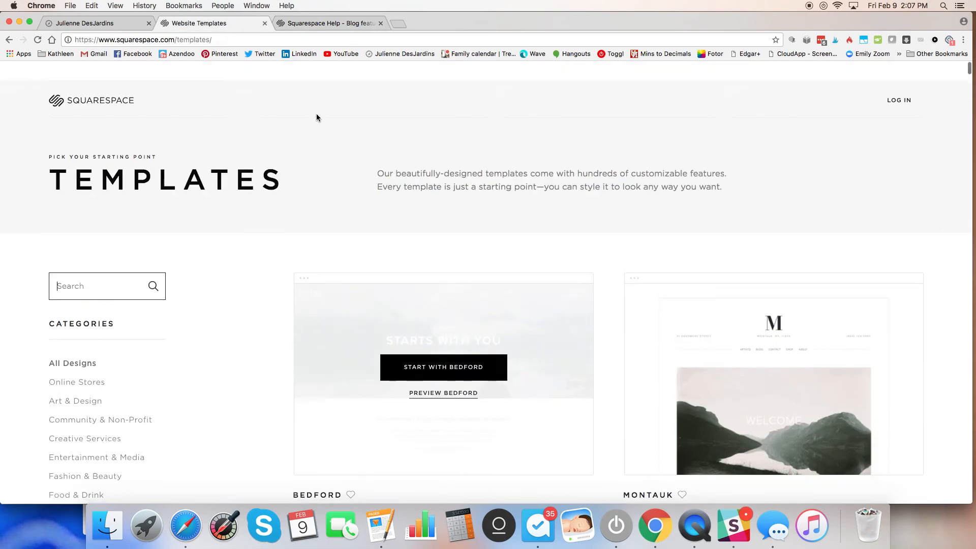
drag(120, 39, 274, 44)
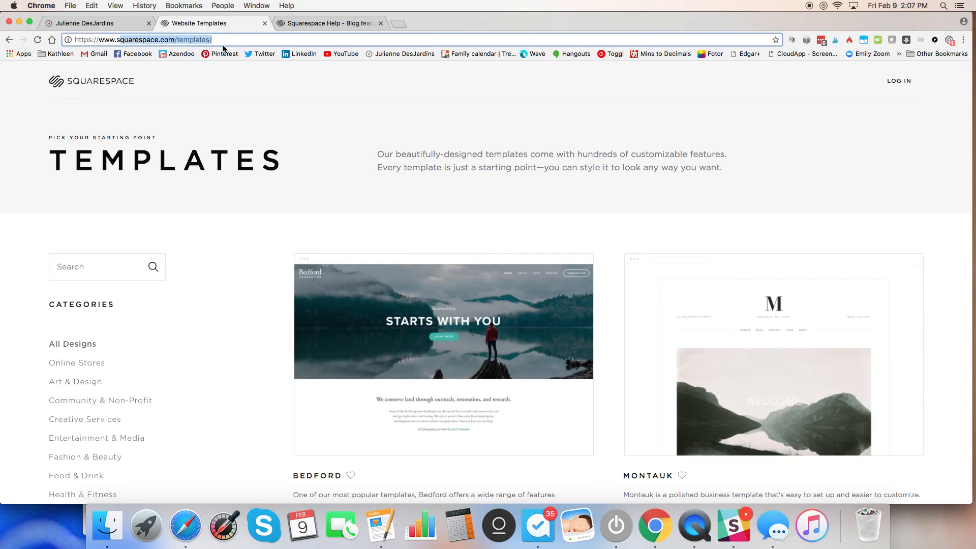
scroll(609, 203, down, 10)
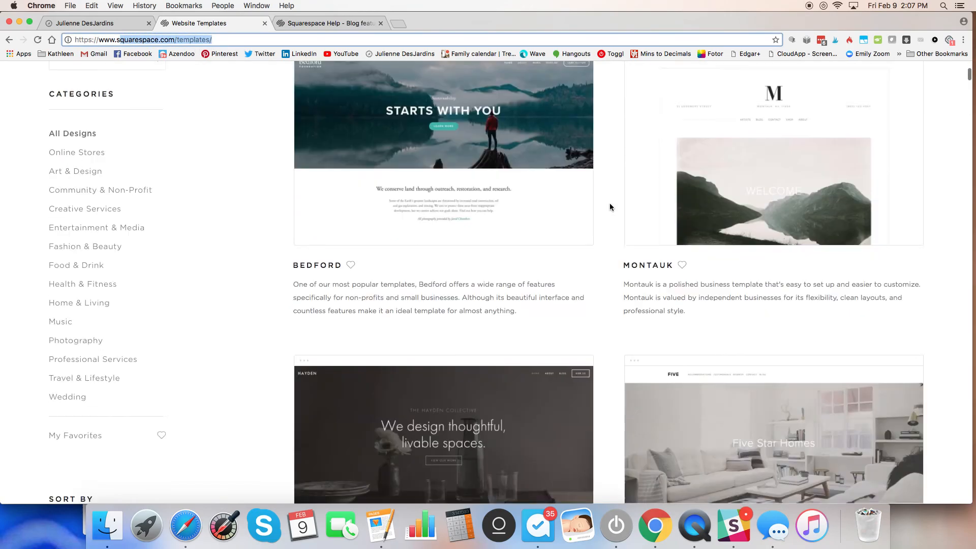
scroll(610, 203, down, 20)
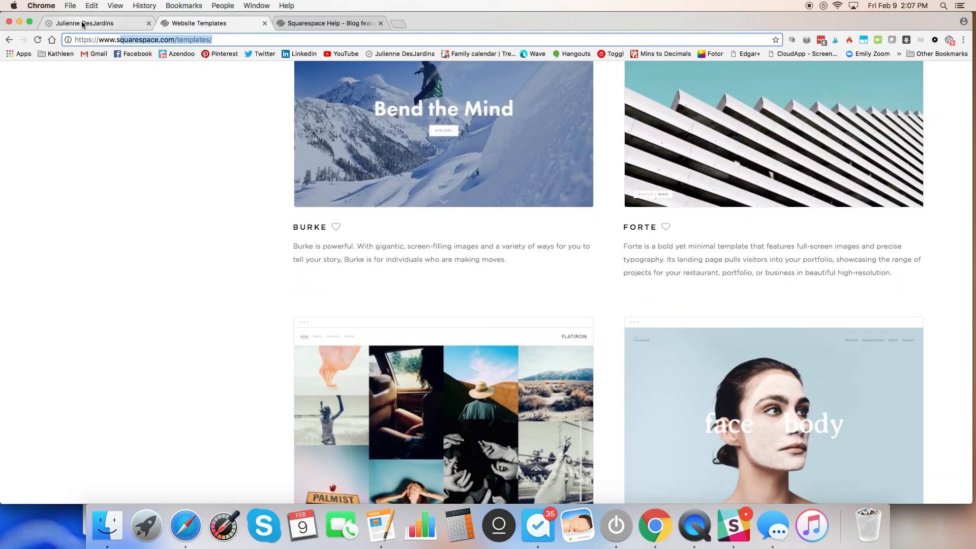
Recheck the blog features listed for the Brine, Farro and Five templates in the help article.
click(83, 24)
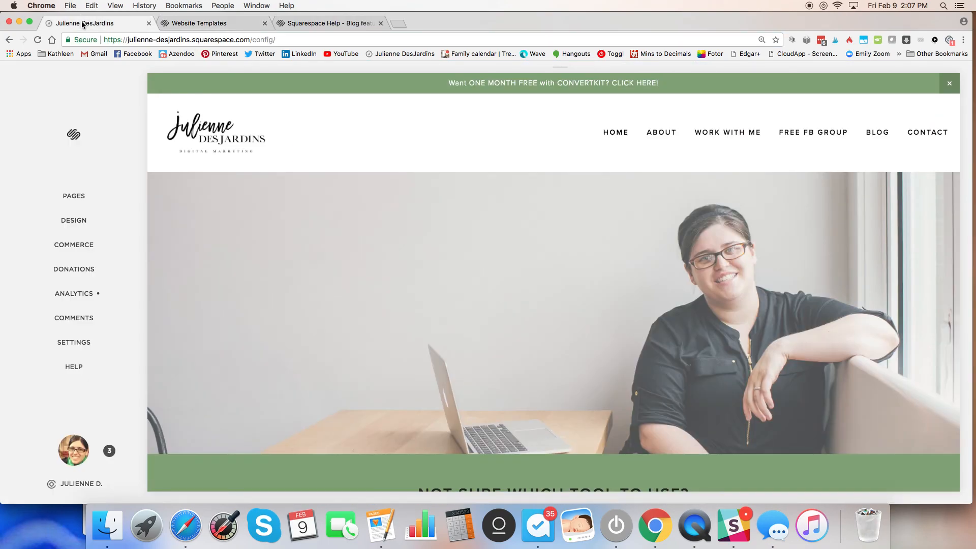
click(300, 23)
scroll(606, 279, down, 15)
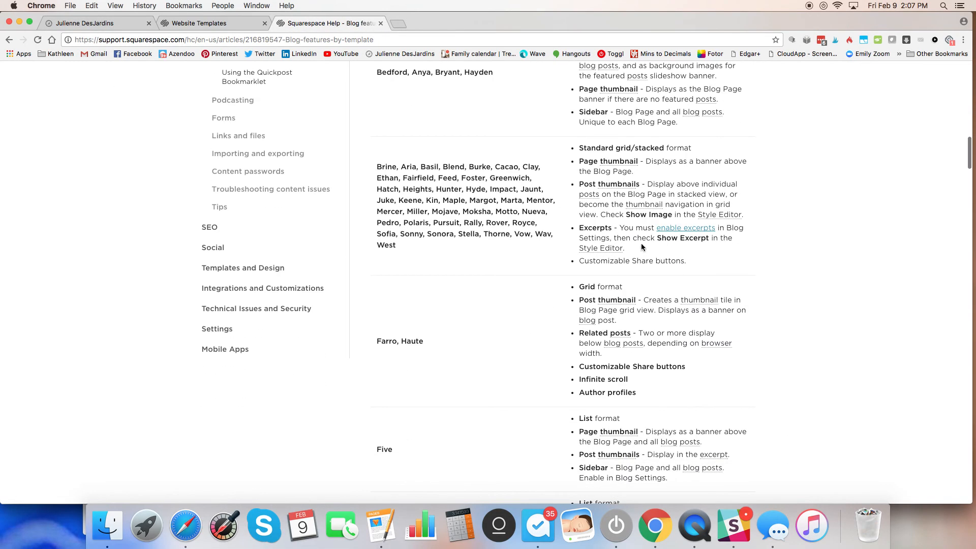
Open the Template page in the site's design settings and check the installed template and its installation date.
click(79, 23)
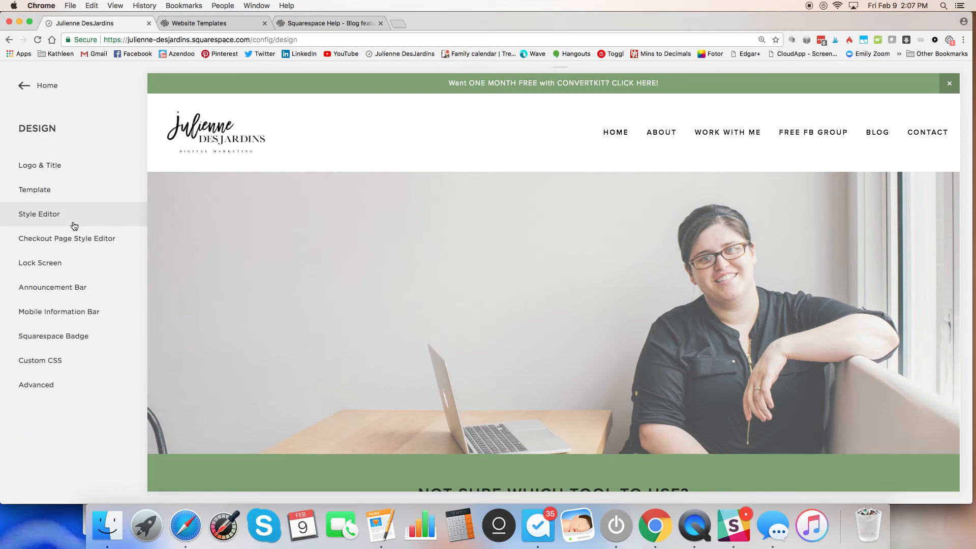
click(48, 197)
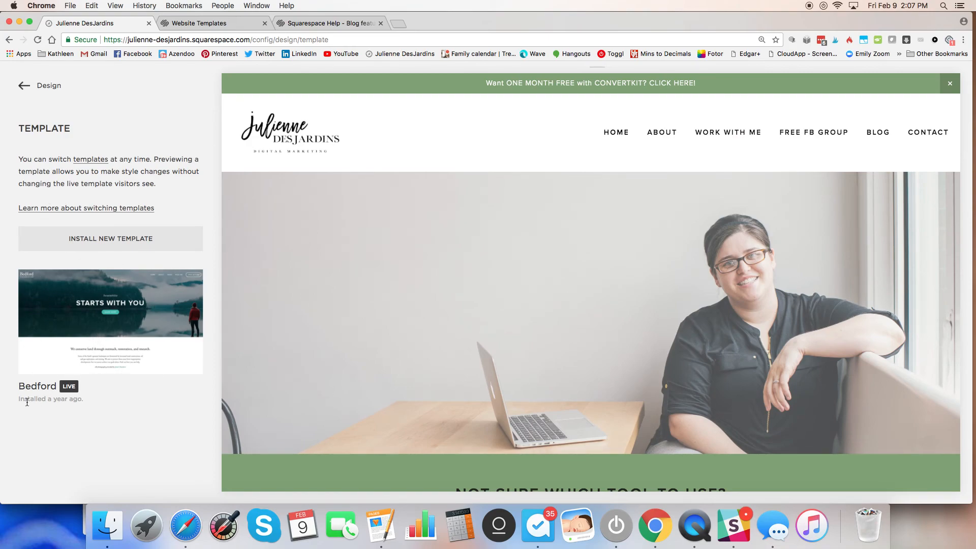
drag(72, 400, 84, 399)
click(59, 406)
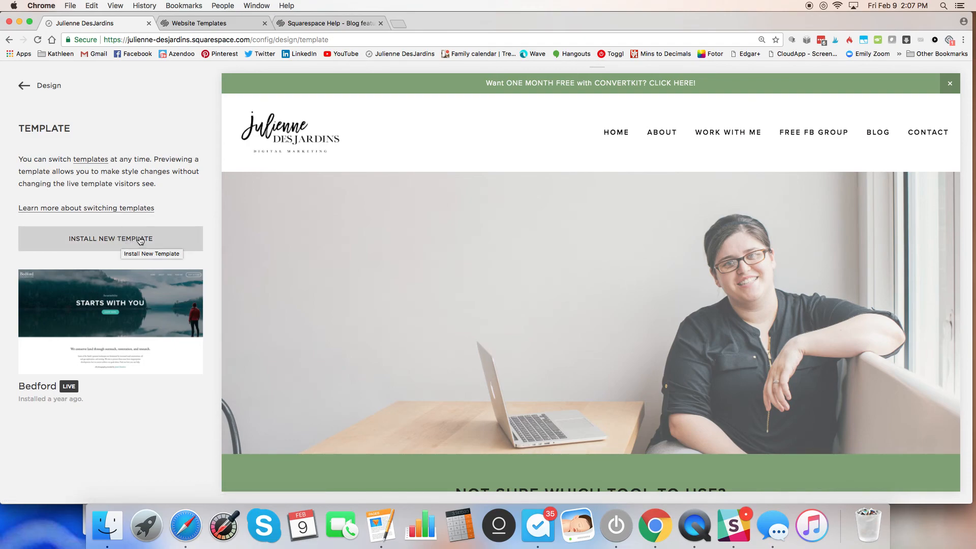
Browse the installable templates and install Maple on the site.
click(110, 240)
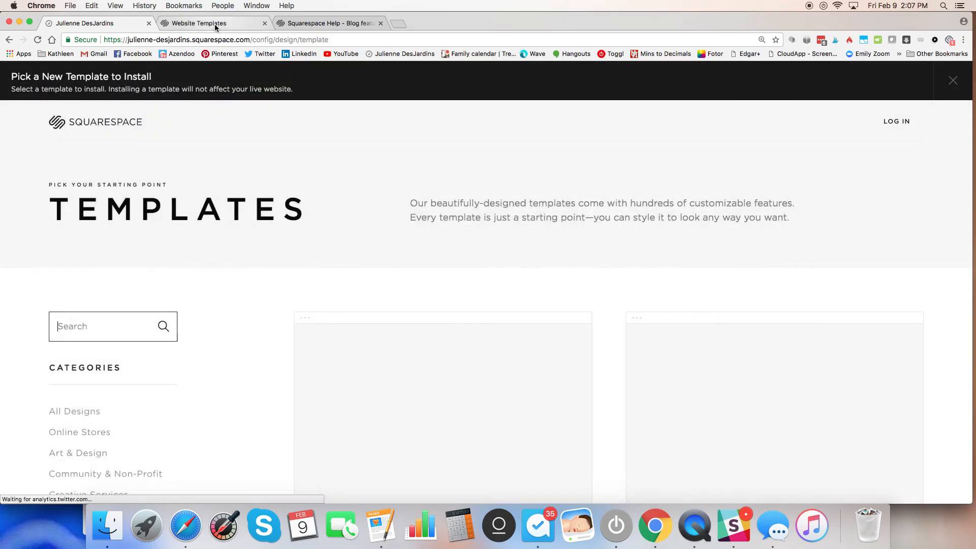
click(196, 25)
click(145, 25)
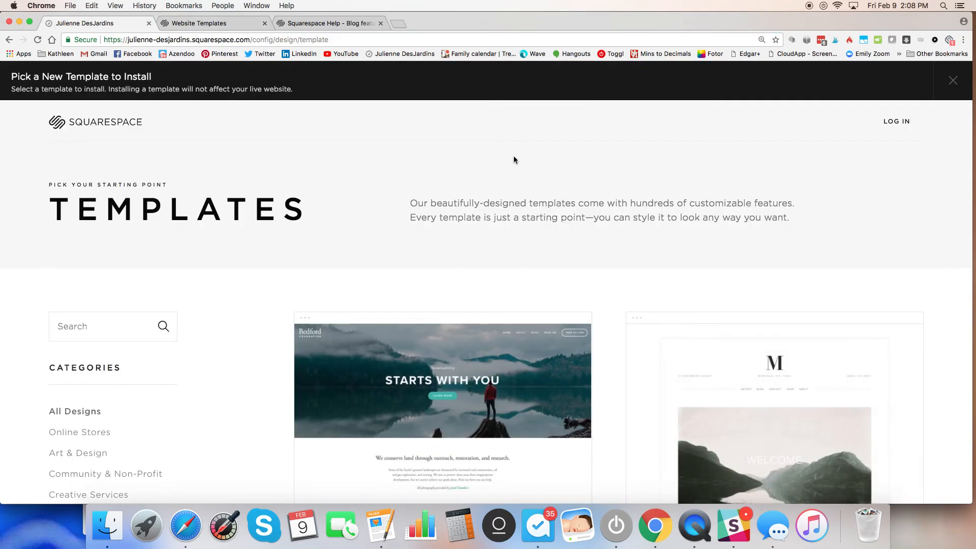
scroll(626, 197, down, 5)
scroll(627, 199, down, 10)
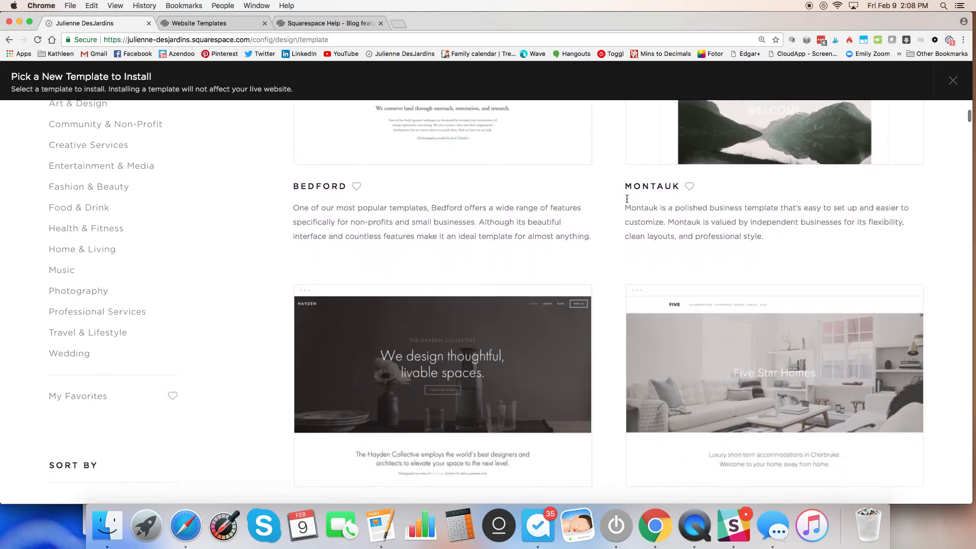
scroll(627, 199, down, 10)
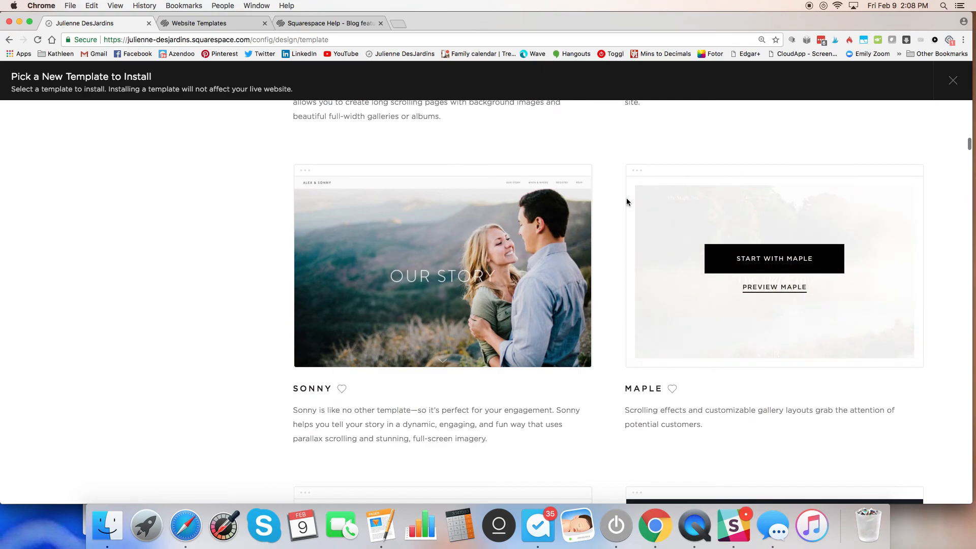
mouse_move(795, 245)
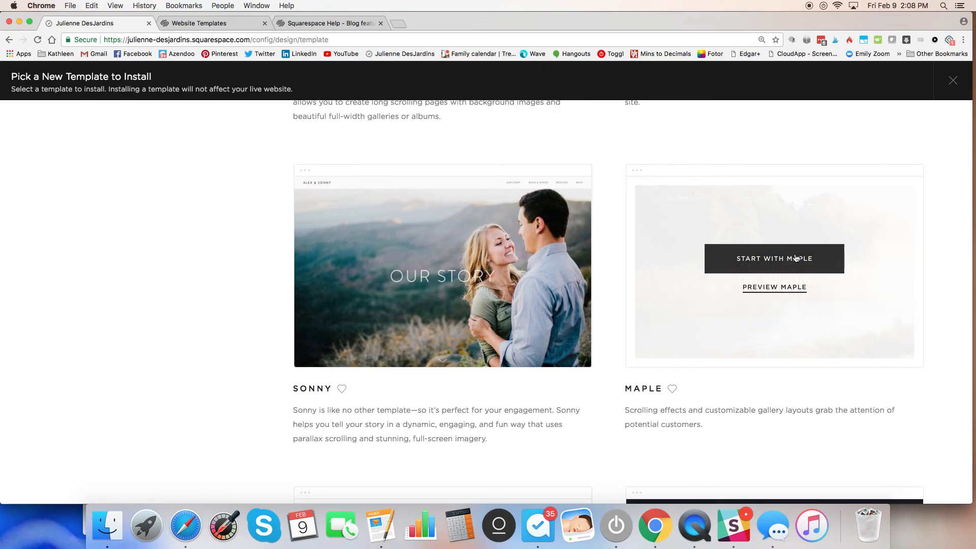
click(796, 257)
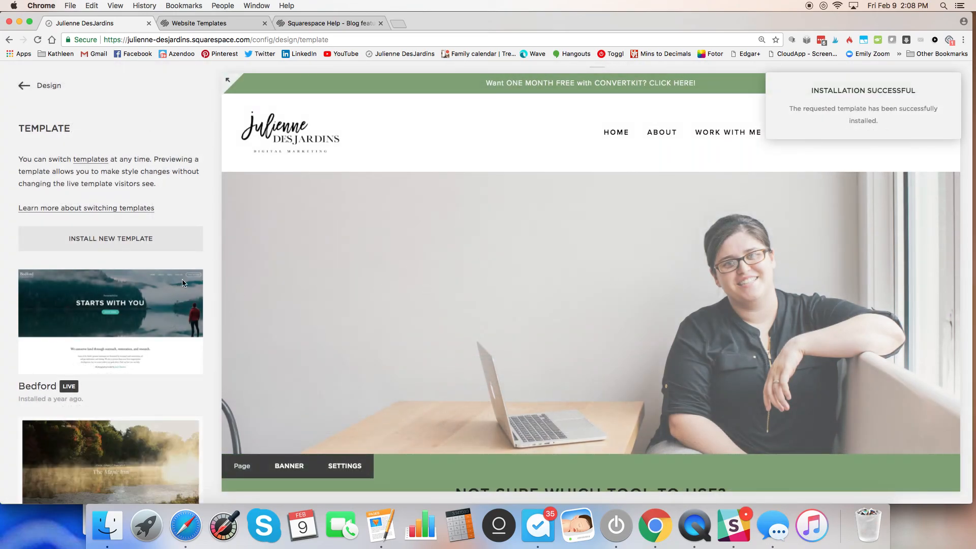
Check Maple among the installed templates, and install the Avenue template as well.
scroll(184, 284, down, 3)
mouse_move(159, 375)
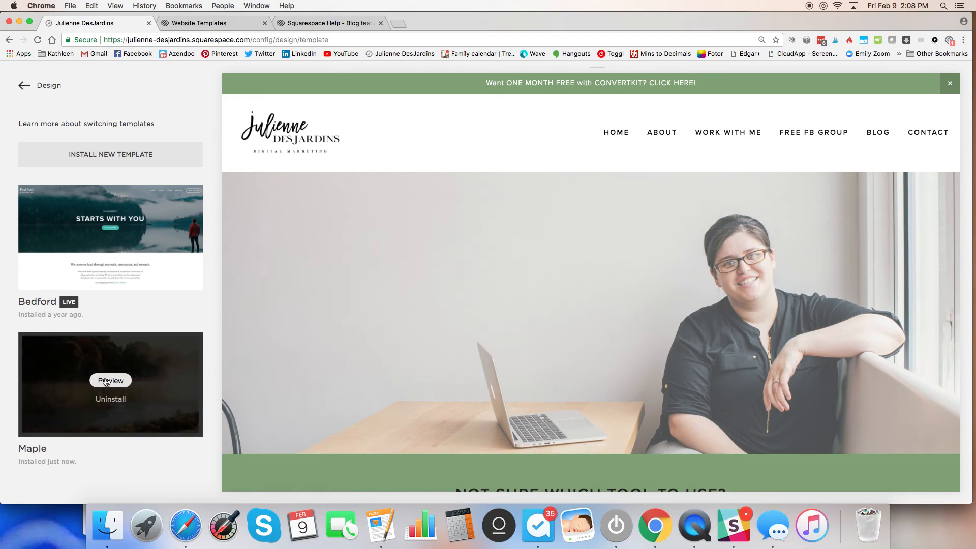
click(93, 157)
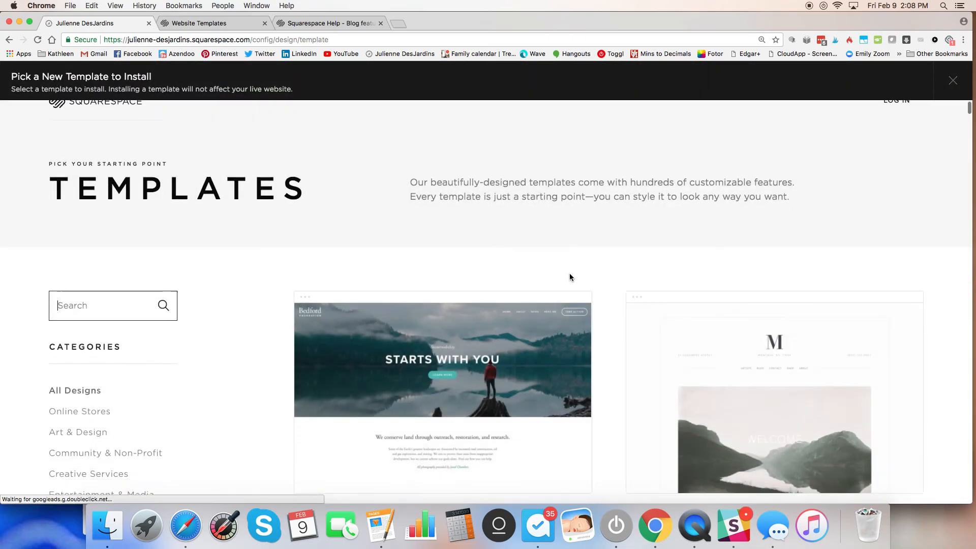
scroll(569, 274, down, 4)
click(454, 198)
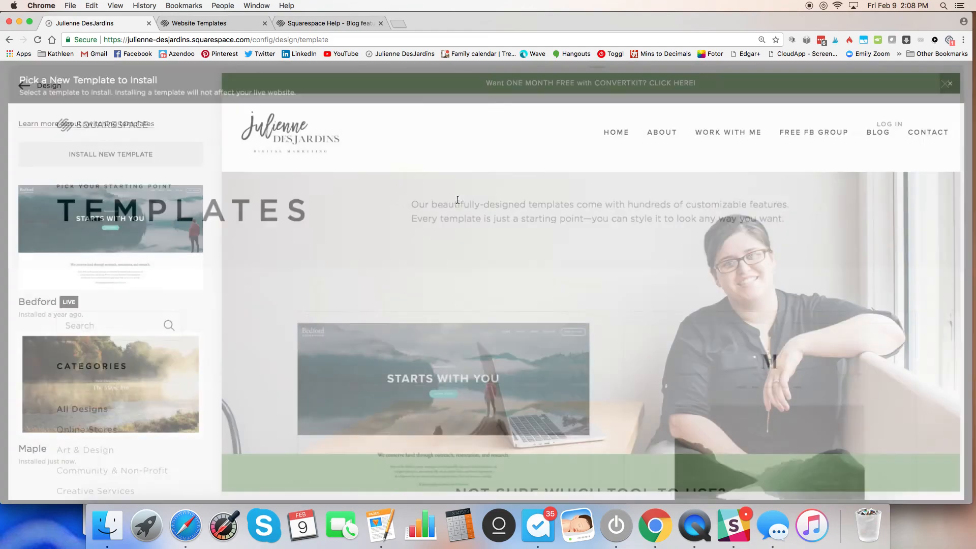
scroll(185, 305, down, 5)
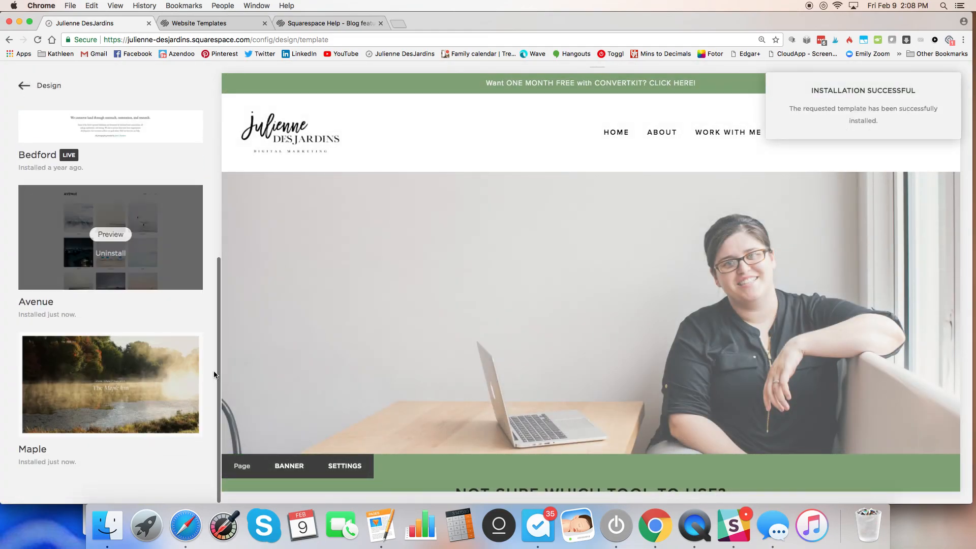
Preview the Maple template, read the notice about its visibility, and look through its demo homepage.
mouse_move(114, 386)
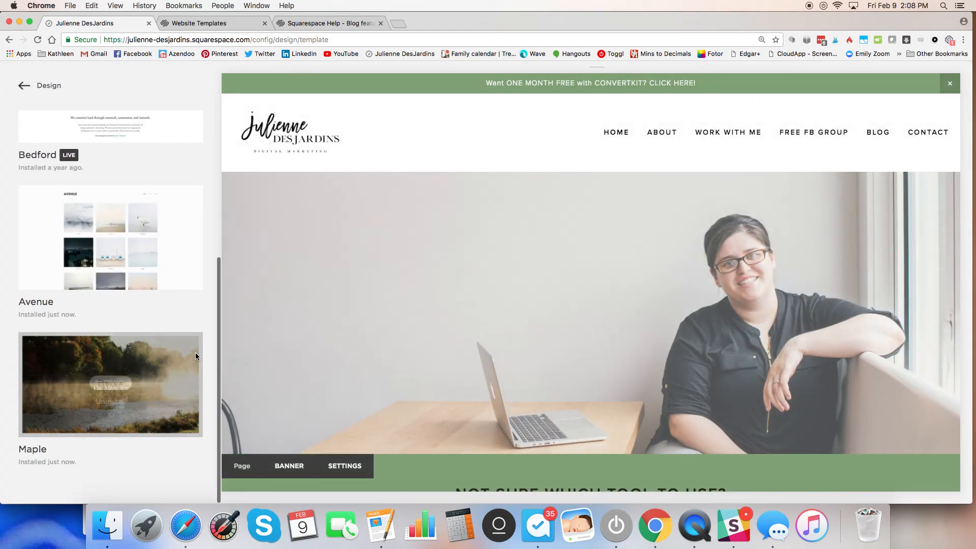
click(110, 382)
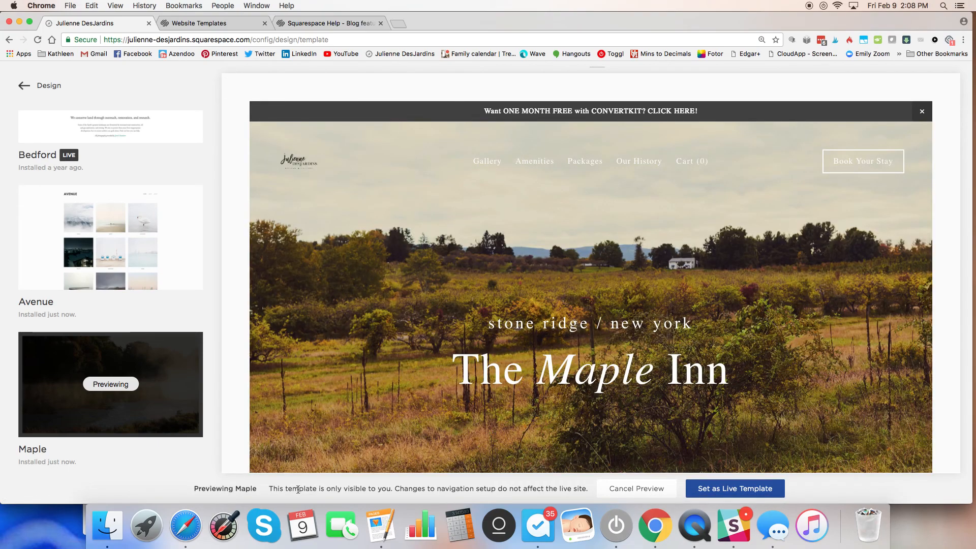
drag(299, 489, 575, 488)
click(505, 493)
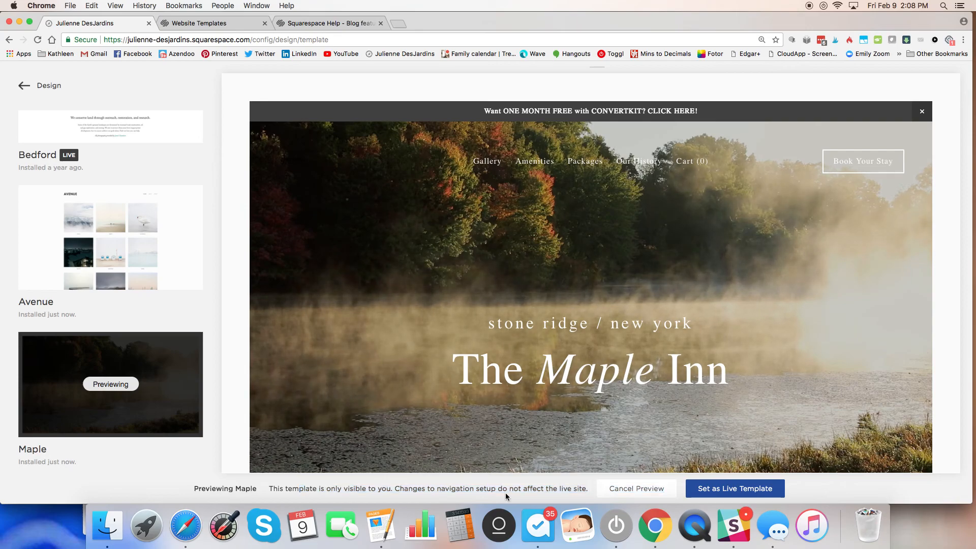
mouse_move(494, 316)
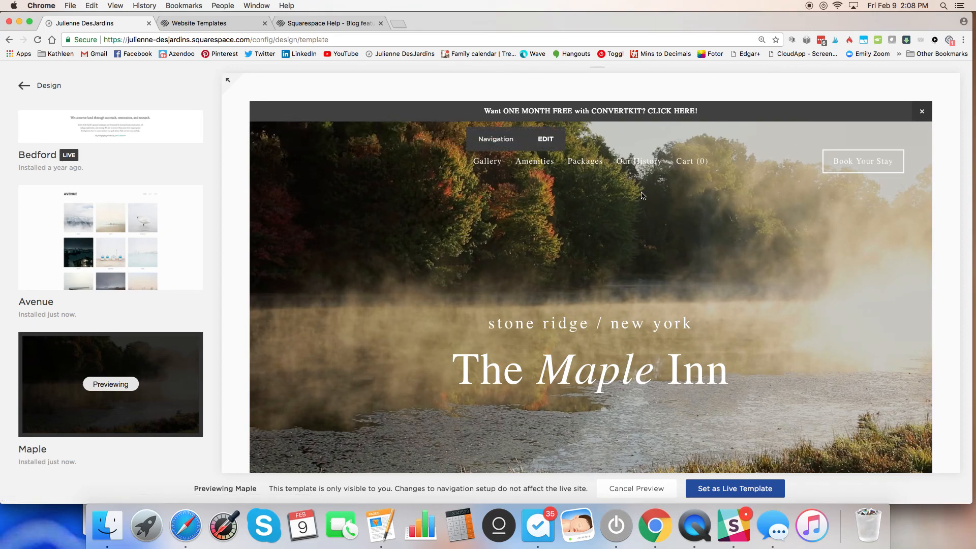
scroll(509, 193, down, 3)
scroll(510, 193, down, 10)
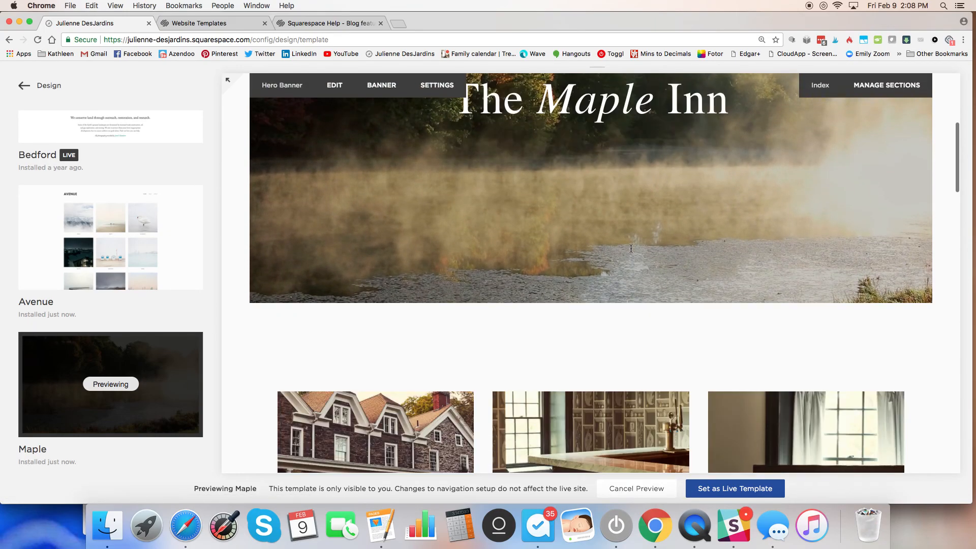
scroll(630, 252, down, 15)
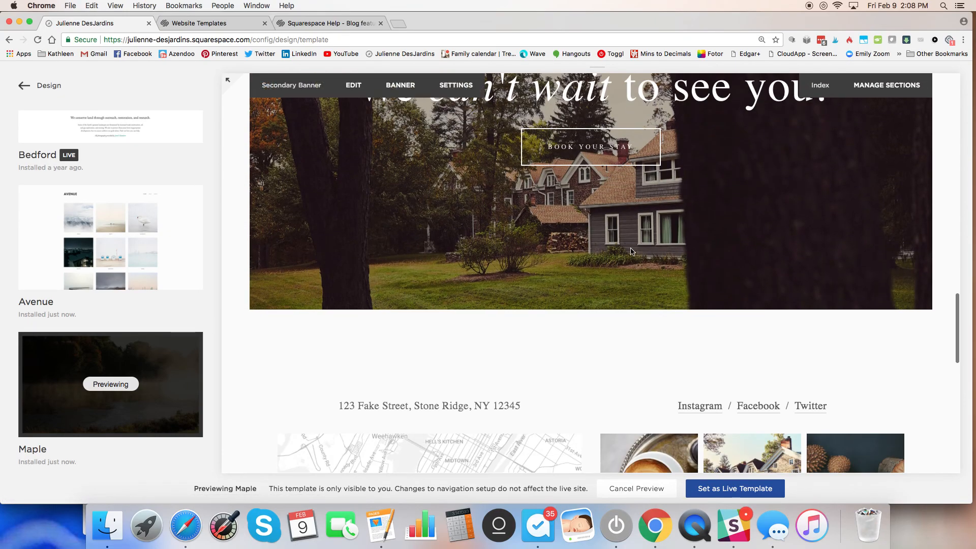
scroll(631, 251, up, 15)
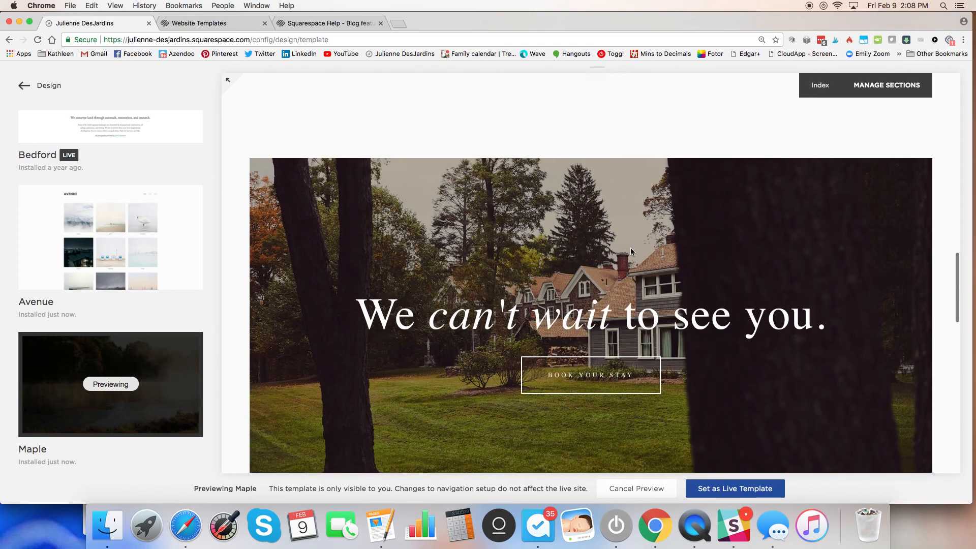
scroll(40, 100, up, 1)
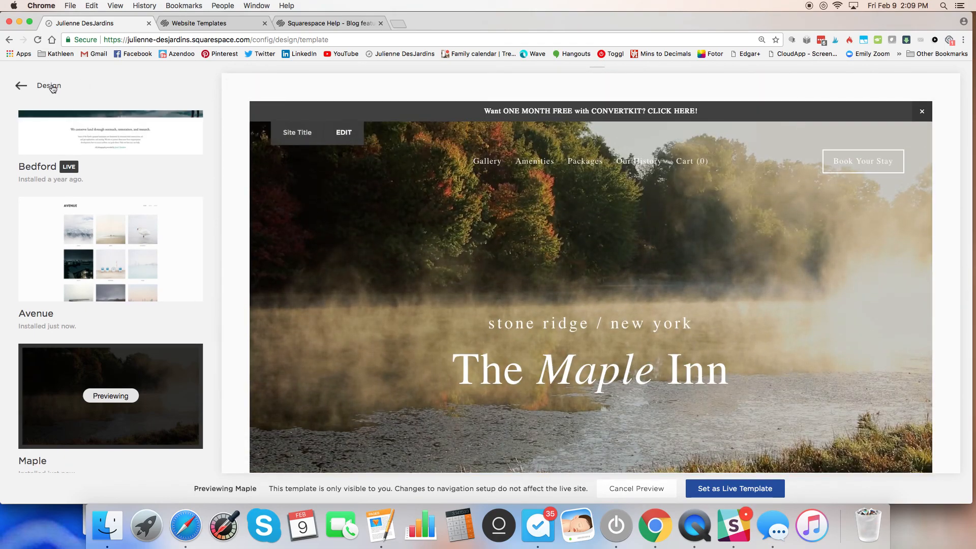
Open the site's page list and move the unlinked CONTACT page into the main navigation below Our History.
click(53, 88)
click(42, 87)
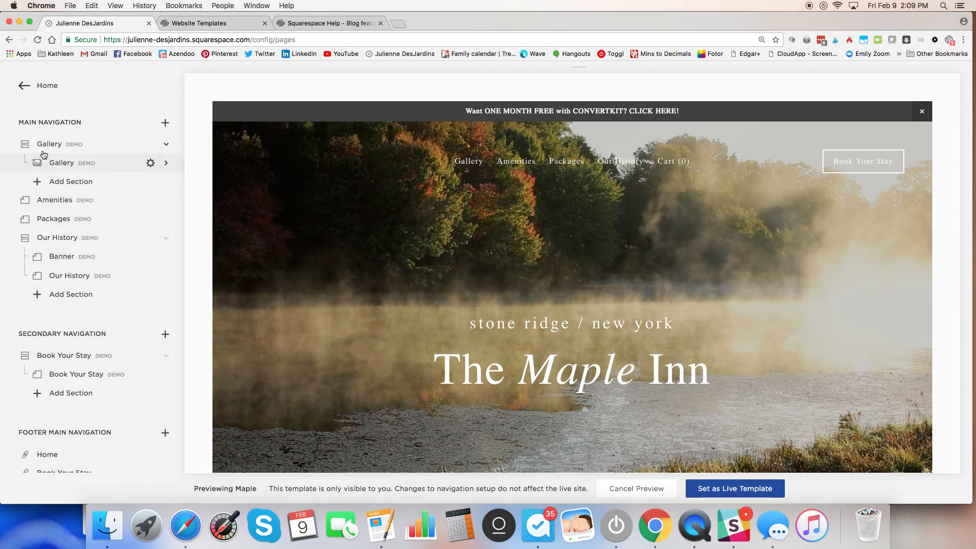
scroll(110, 273, down, 10)
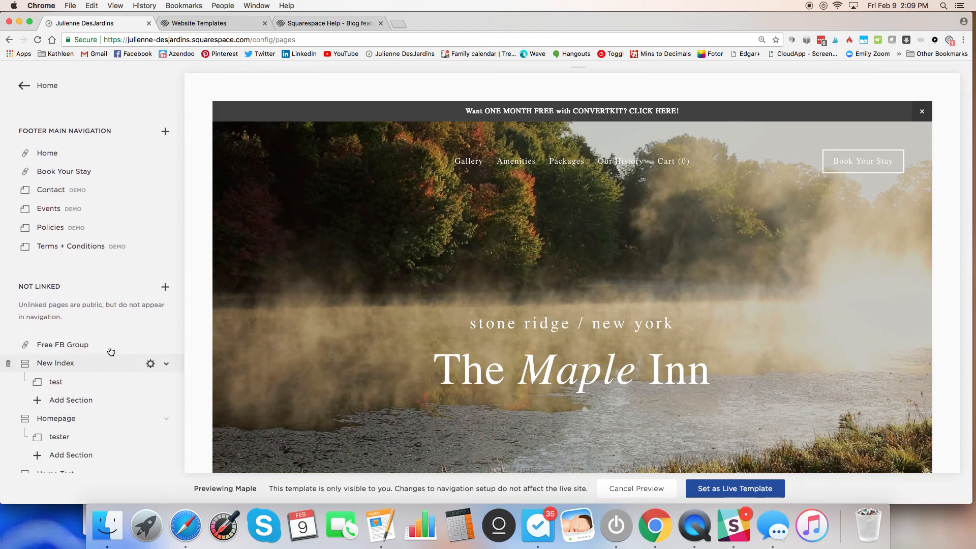
scroll(82, 288, down, 5)
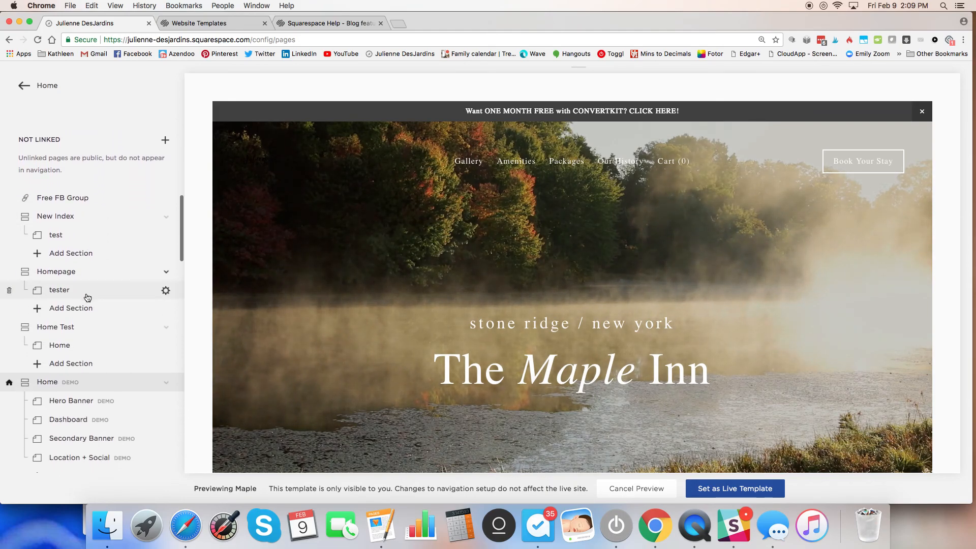
scroll(151, 417, down, 8)
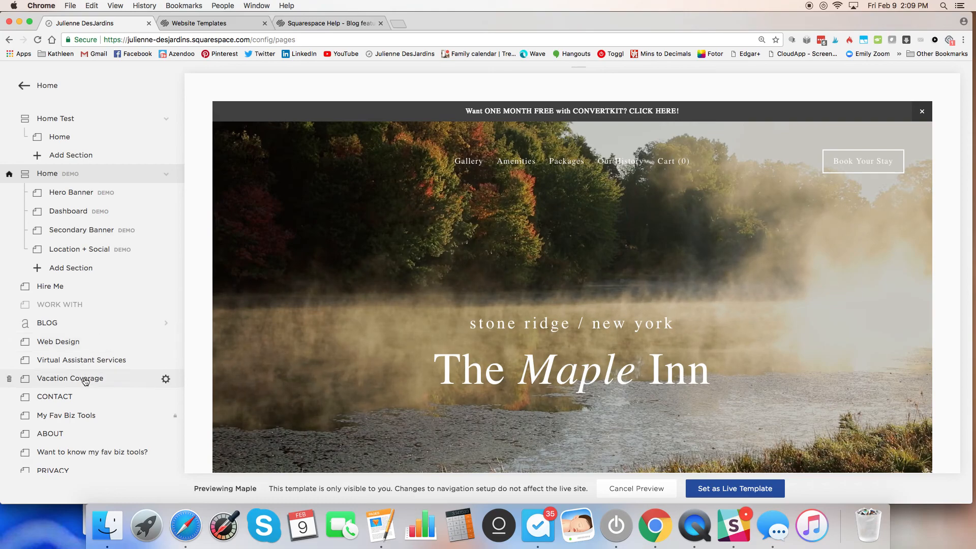
drag(84, 401, 83, 320)
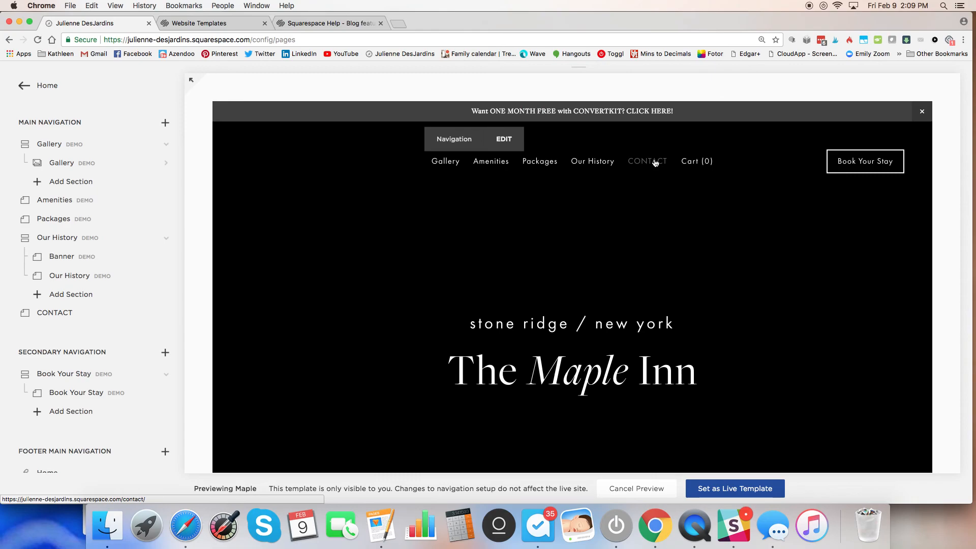
Open the CONTACT page in the Maple preview and examine its banner, content and footer.
click(655, 162)
scroll(737, 270, down, 5)
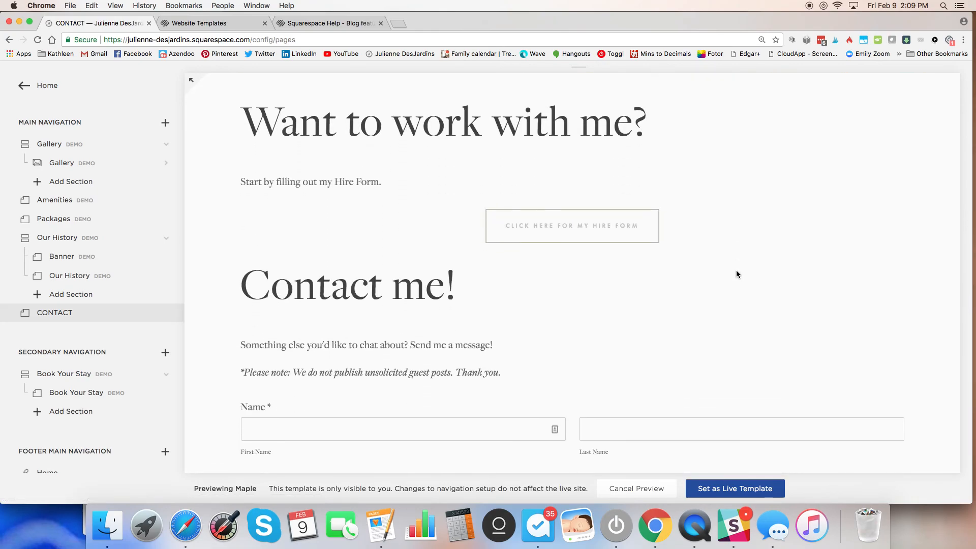
scroll(736, 270, up, 4)
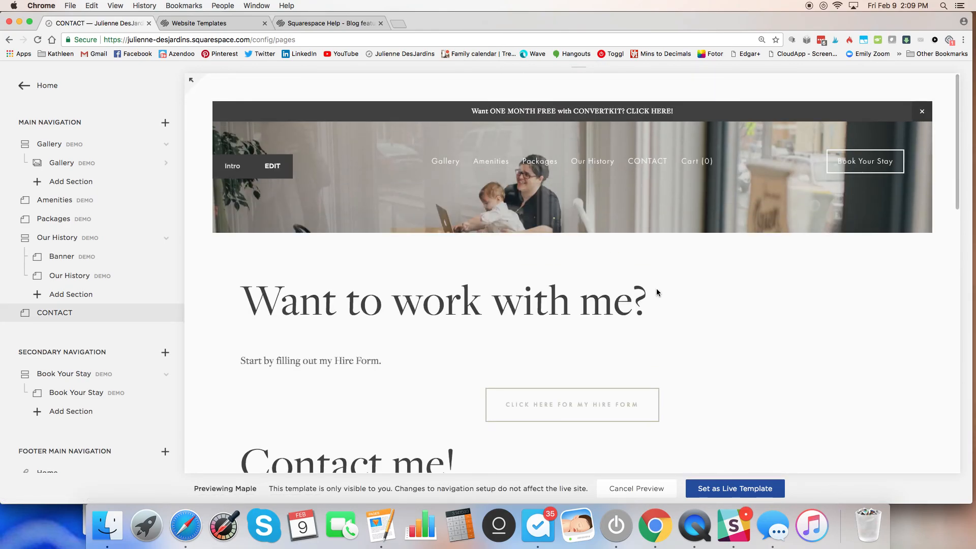
scroll(673, 297, down, 6)
scroll(672, 297, down, 8)
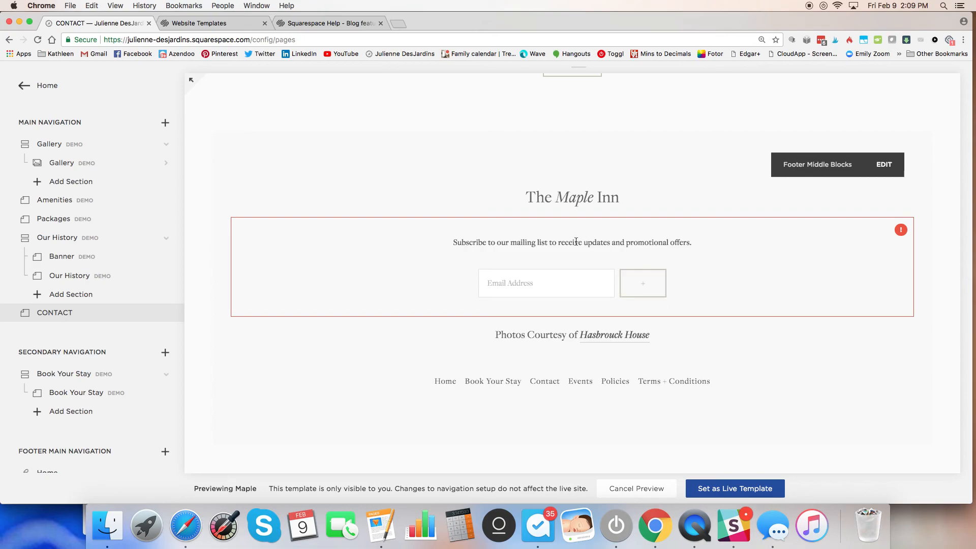
scroll(576, 242, up, 12)
scroll(576, 242, up, 4)
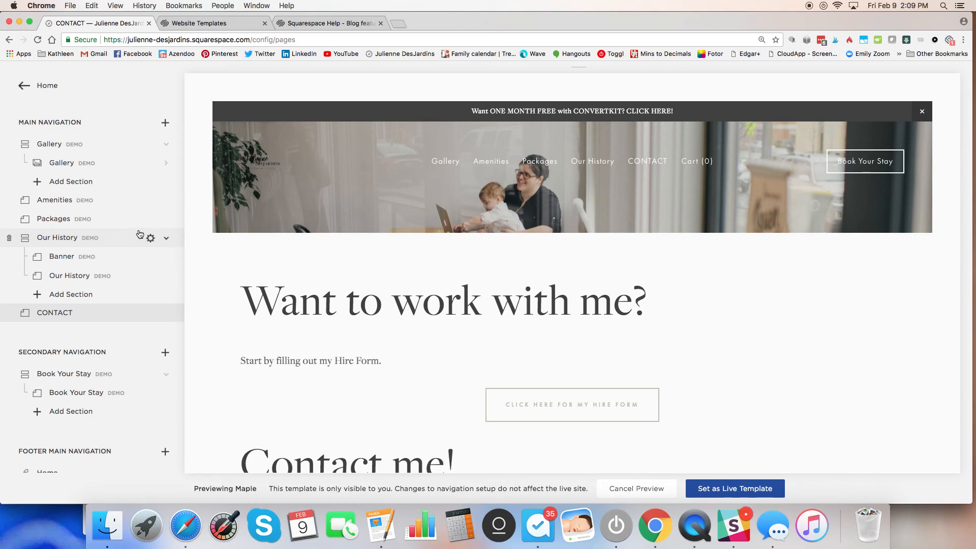
Look through the unlinked pages and delete the Gallery demo index from the main navigation.
scroll(140, 234, down, 10)
scroll(140, 234, down, 15)
scroll(154, 362, up, 5)
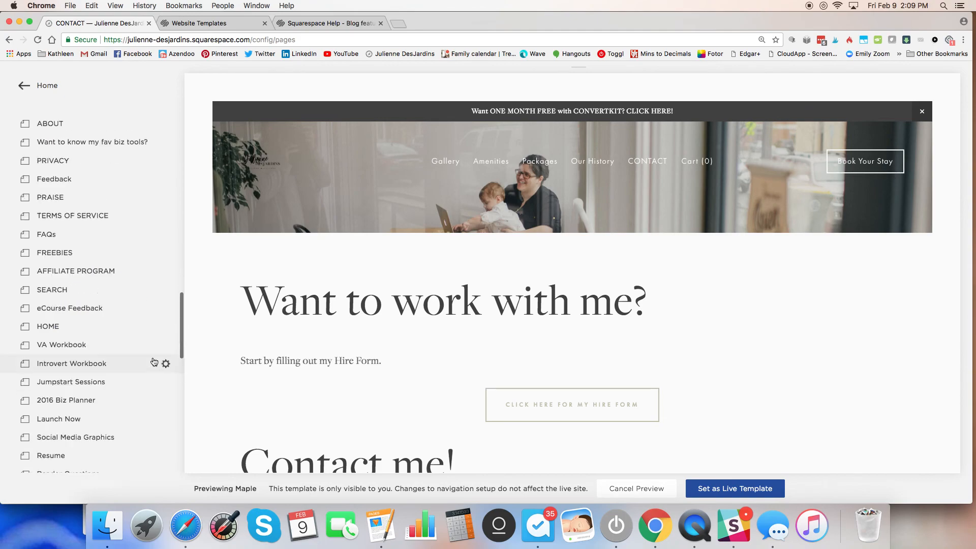
scroll(154, 362, up, 10)
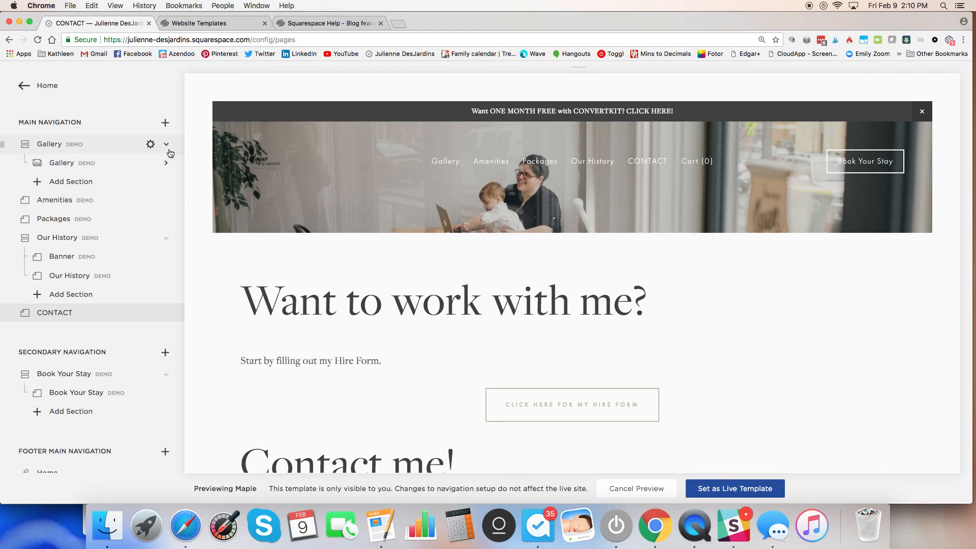
click(11, 146)
click(169, 179)
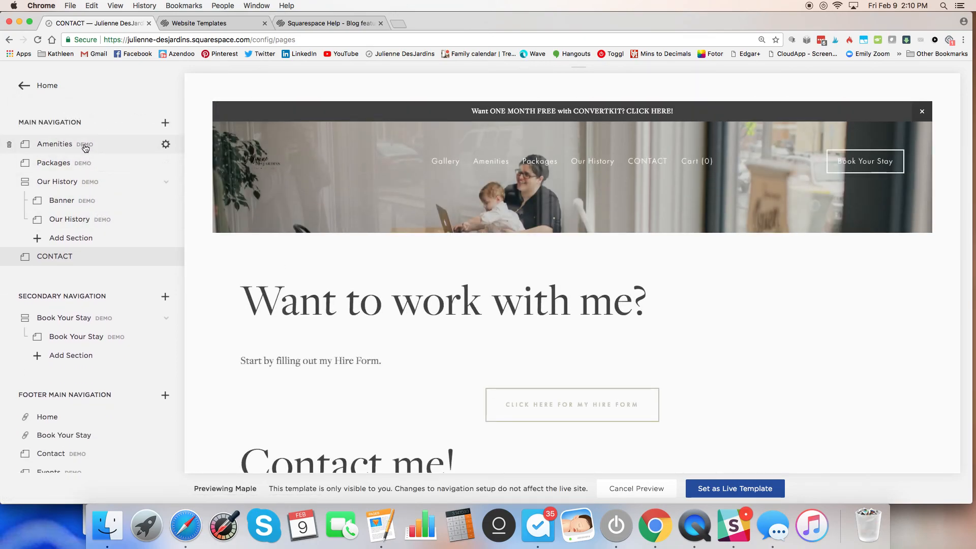
Open the Amenities demo page, request its settings, and read and cancel the notice about modifying demo content.
click(60, 147)
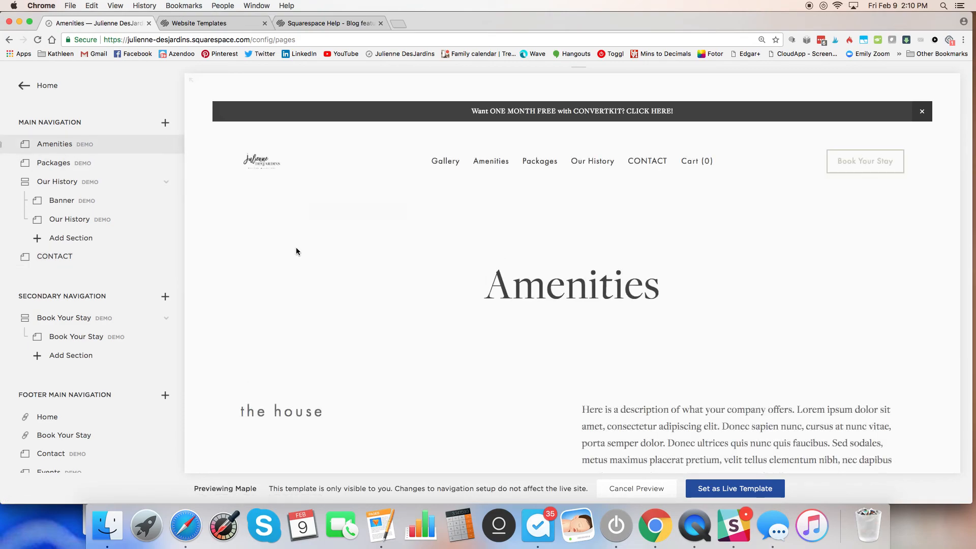
click(164, 146)
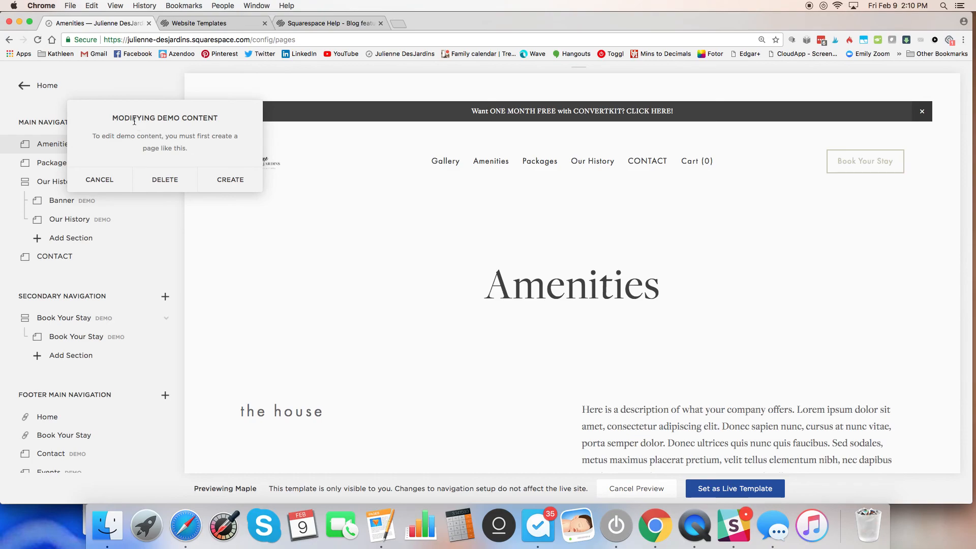
drag(115, 115, 188, 149)
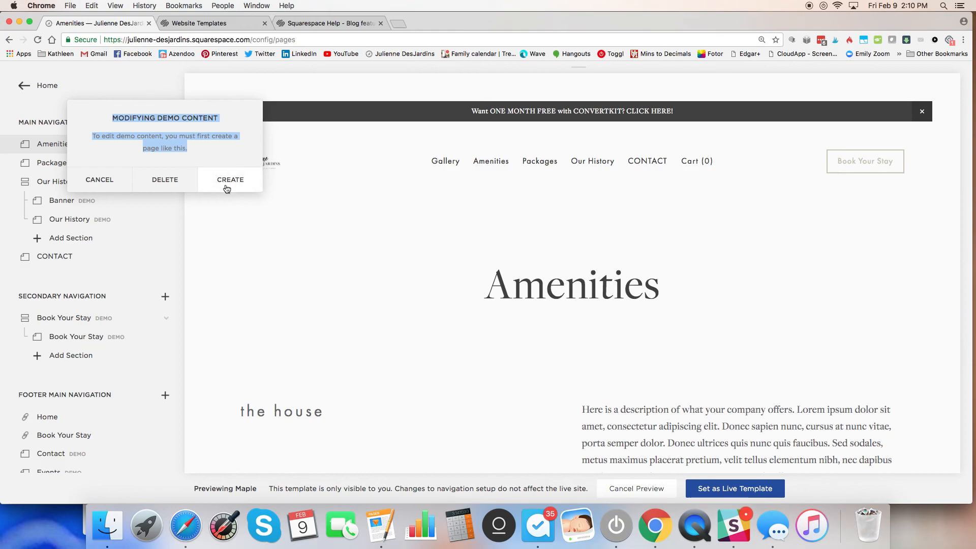
click(116, 184)
Delete the Amenities demo page from the main navigation.
scroll(295, 308, down, 10)
scroll(297, 310, down, 3)
scroll(297, 309, up, 15)
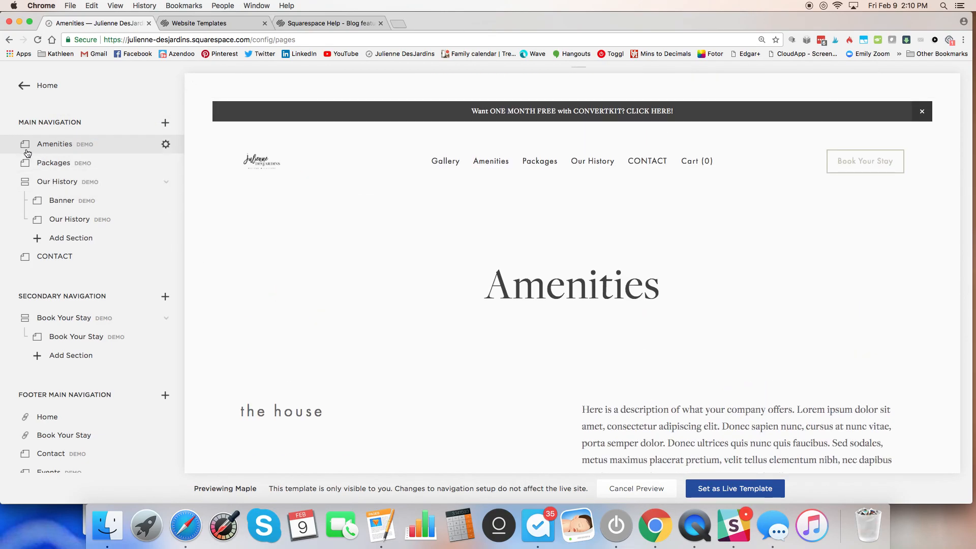
click(15, 147)
click(164, 182)
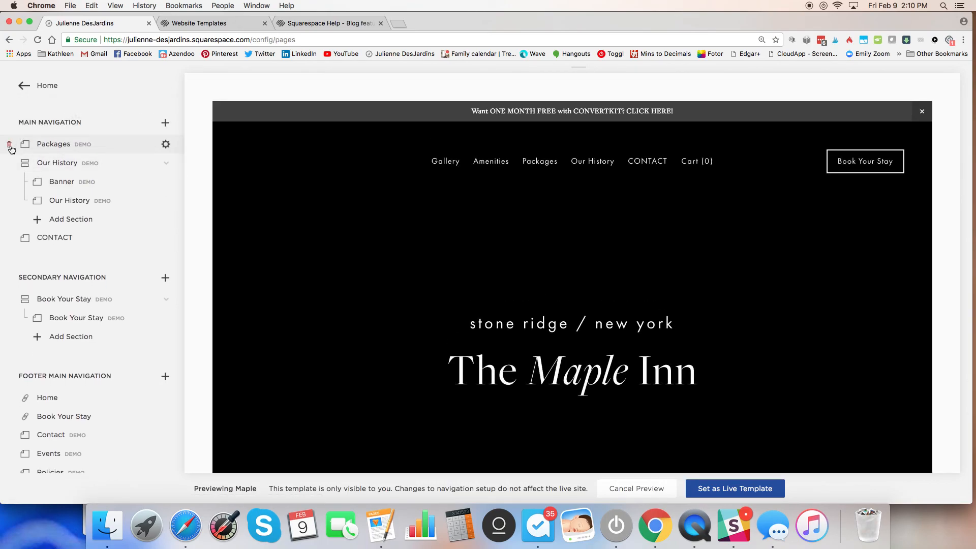
Delete the Packages demo page and the Our History demo index from the main navigation.
click(12, 149)
click(162, 178)
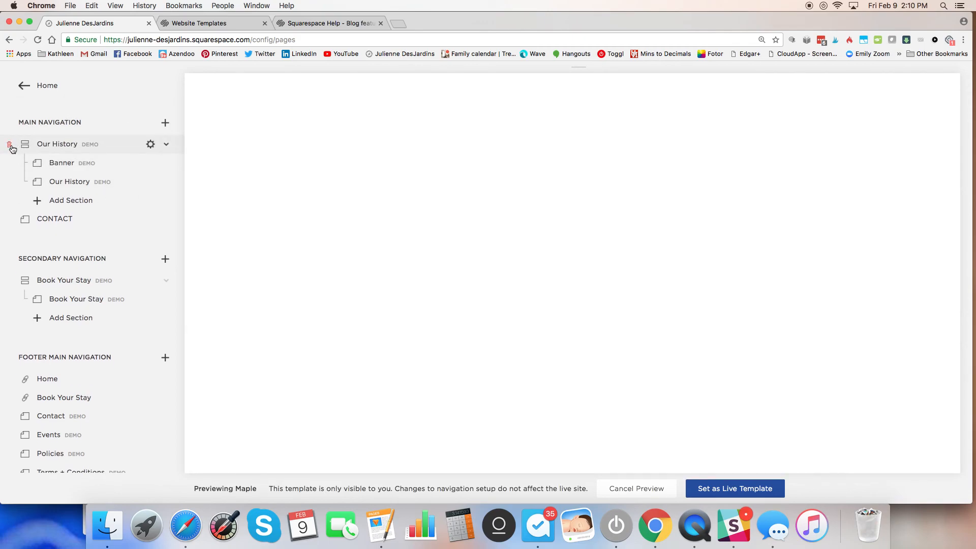
click(8, 145)
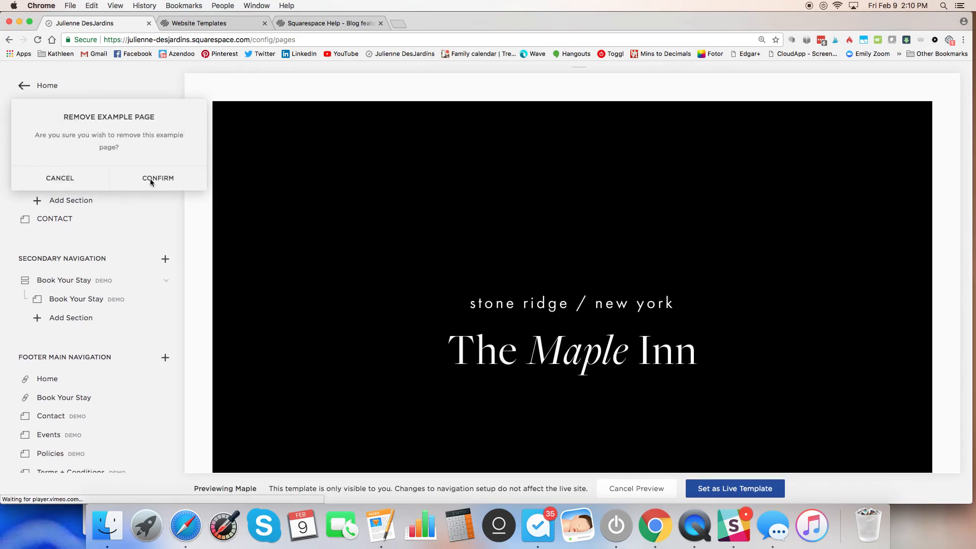
click(151, 179)
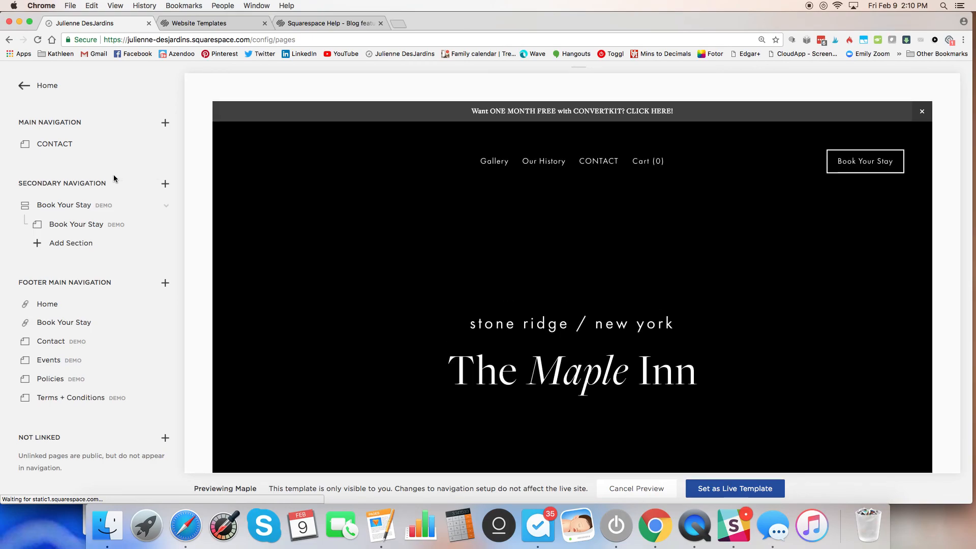
Look through the remaining navigation sections and unlinked pages, and view the Hero Banner section of the Home demo index.
scroll(115, 182, down, 2)
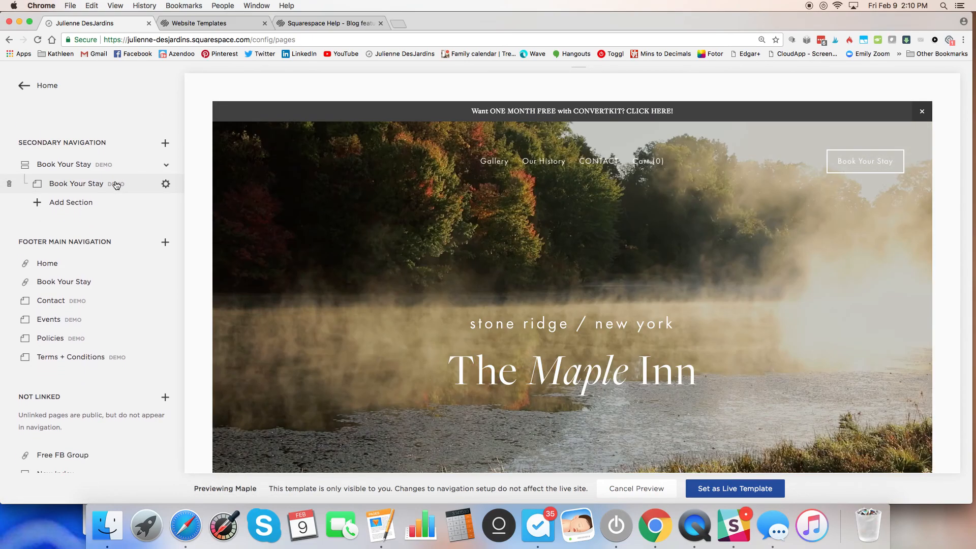
scroll(117, 184, down, 4)
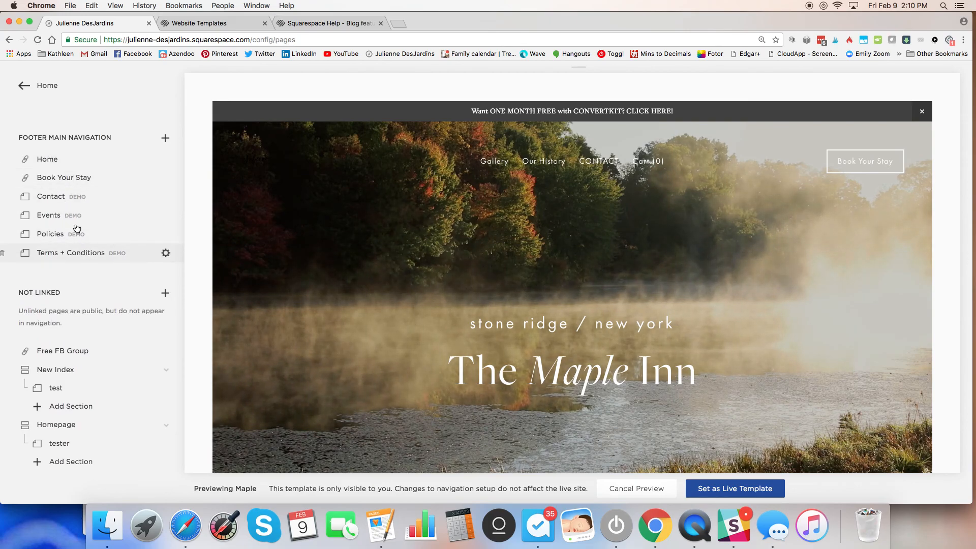
scroll(57, 162, down, 10)
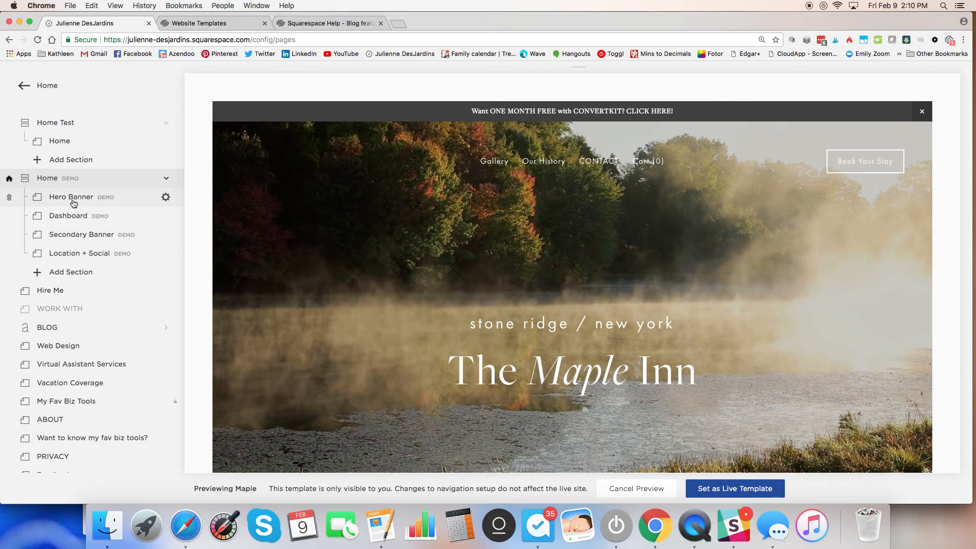
click(79, 197)
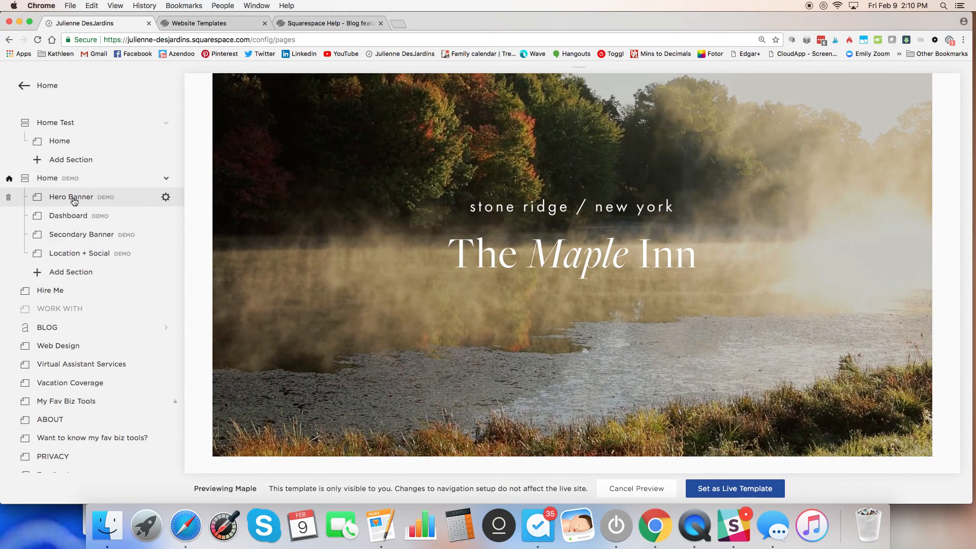
scroll(76, 220, up, 10)
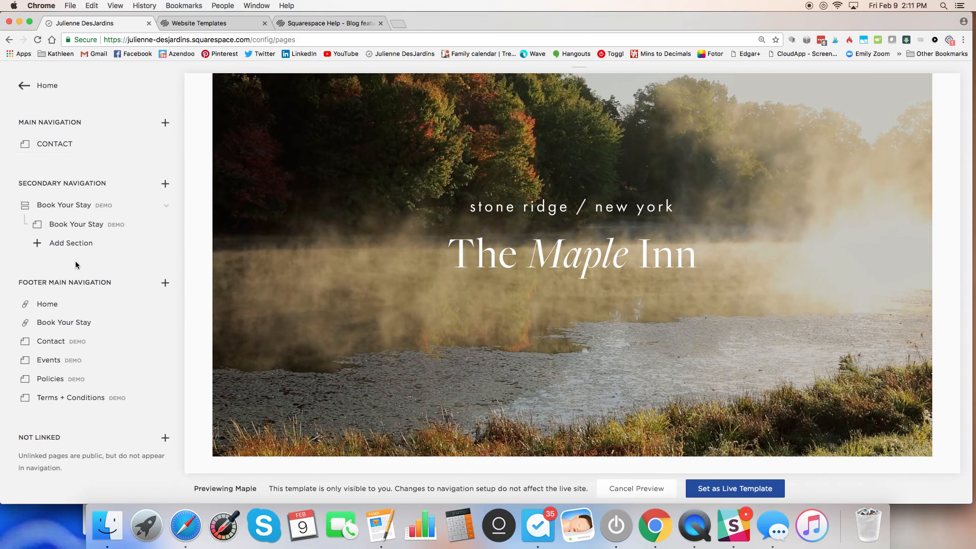
scroll(398, 325, up, 3)
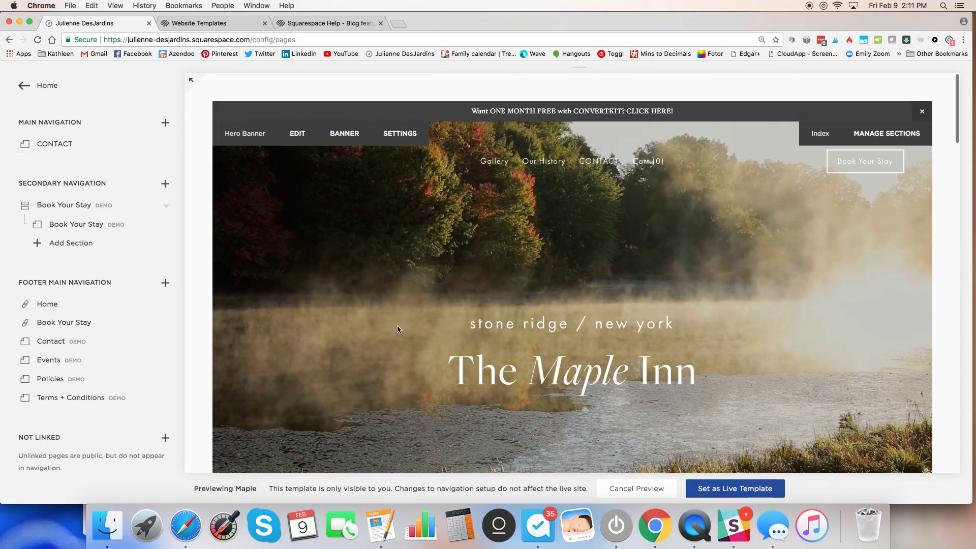
Open the CONTACT page in the Maple preview and highlight its "Want to work with me?" heading for inspection.
click(602, 161)
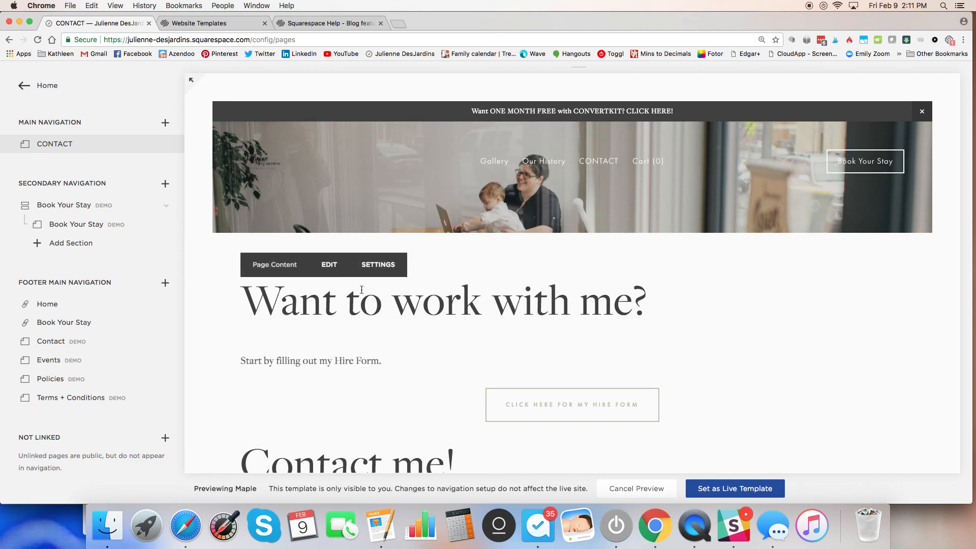
drag(251, 295, 654, 312)
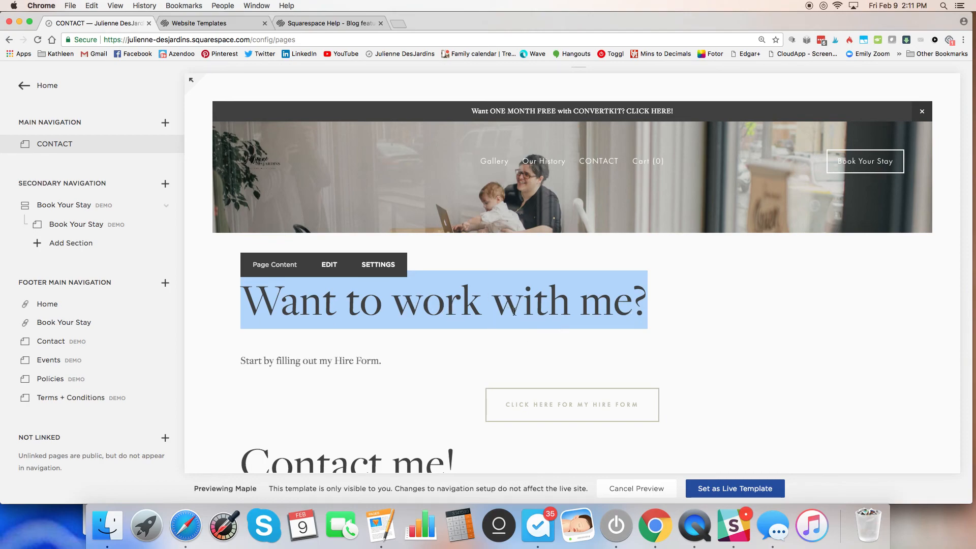
click(436, 300)
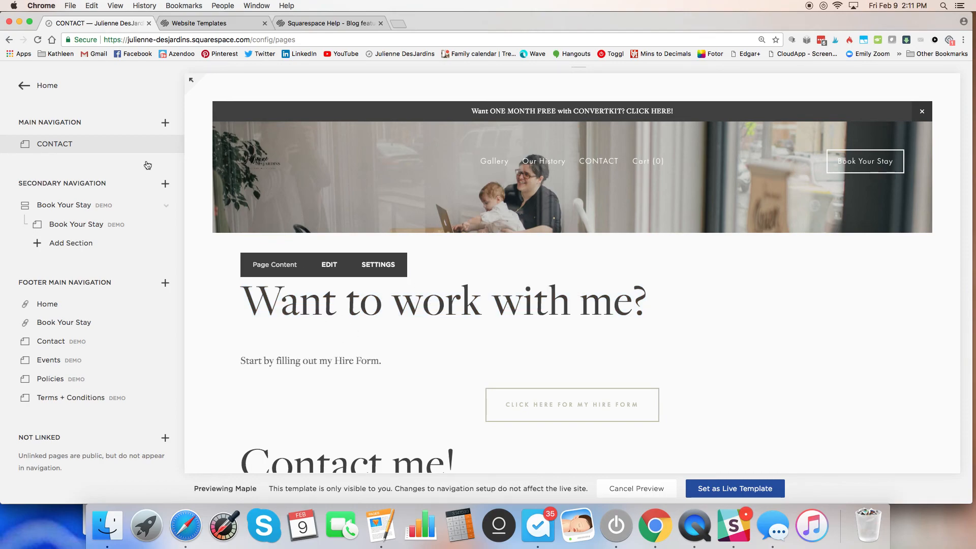
Open the design Style Editor and look through all its style options down to the announcement bar settings.
click(41, 87)
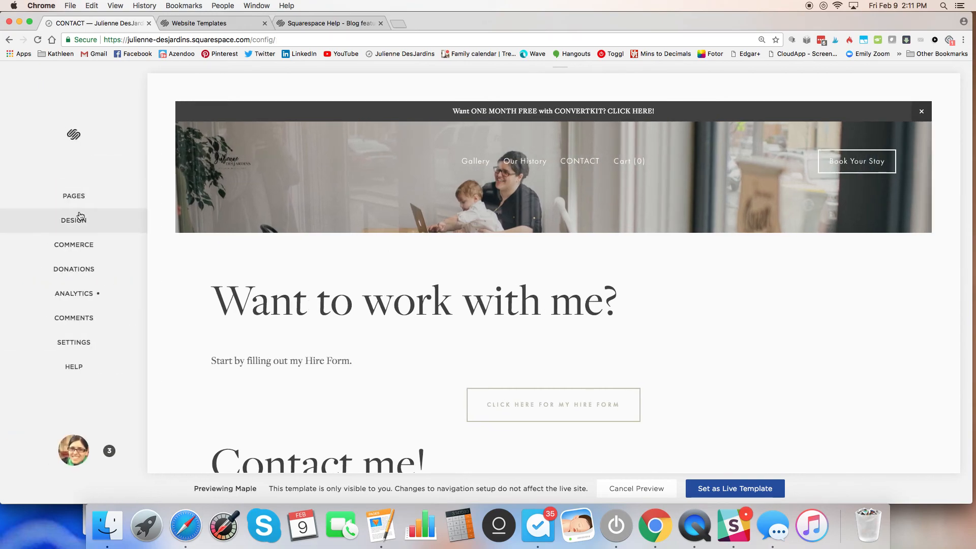
click(80, 218)
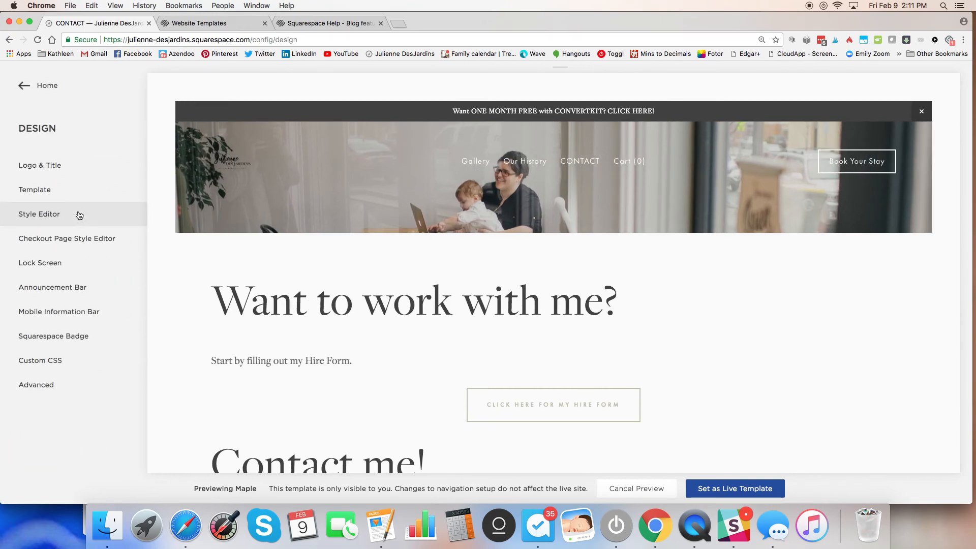
click(77, 214)
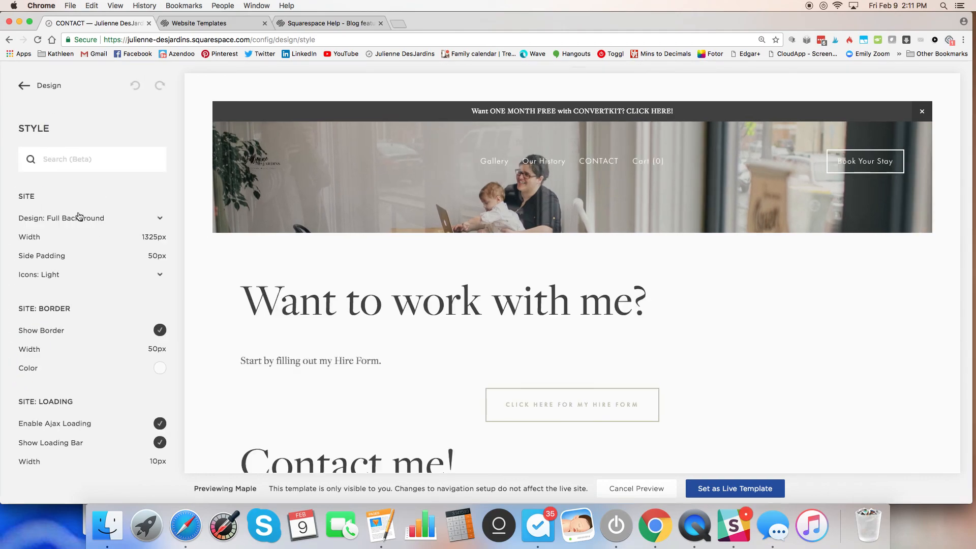
scroll(82, 229, down, 10)
scroll(81, 229, down, 15)
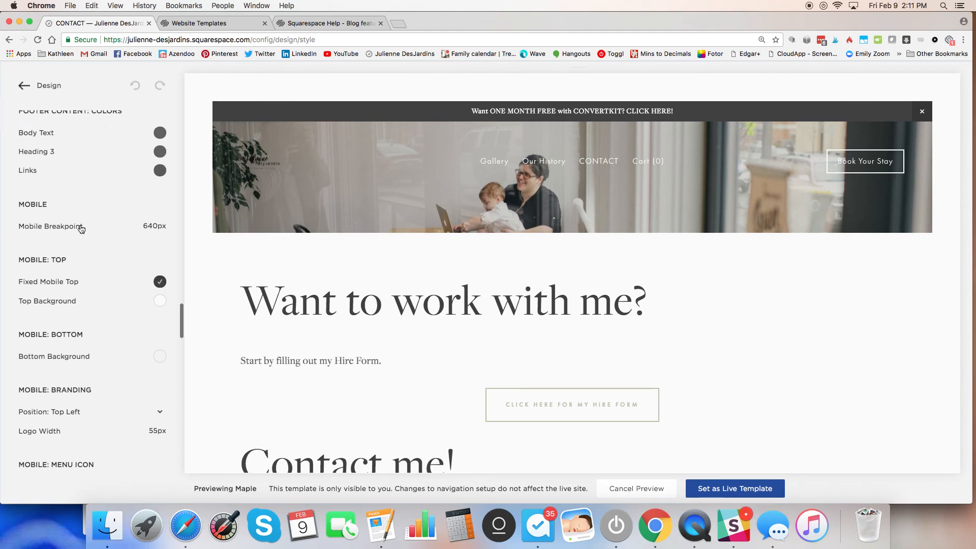
scroll(80, 229, down, 15)
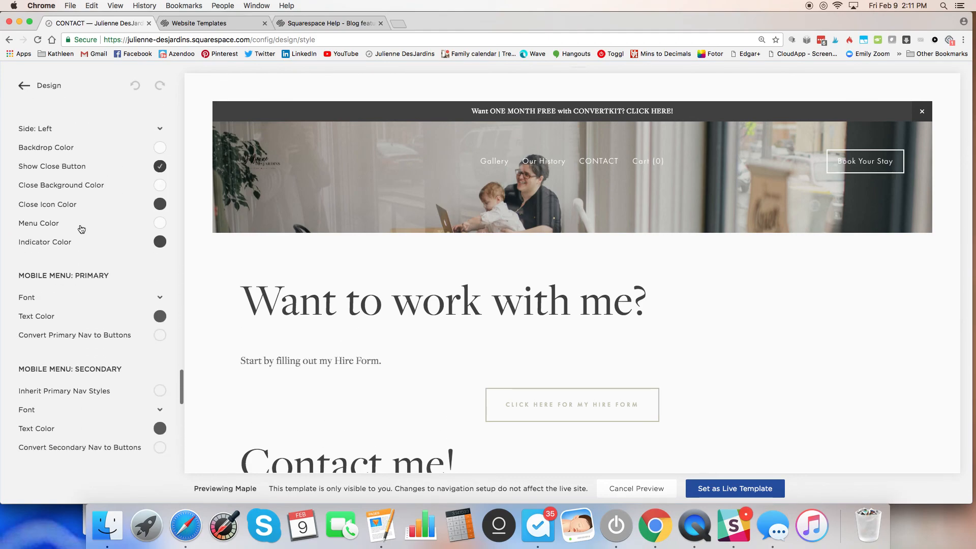
scroll(82, 229, down, 2)
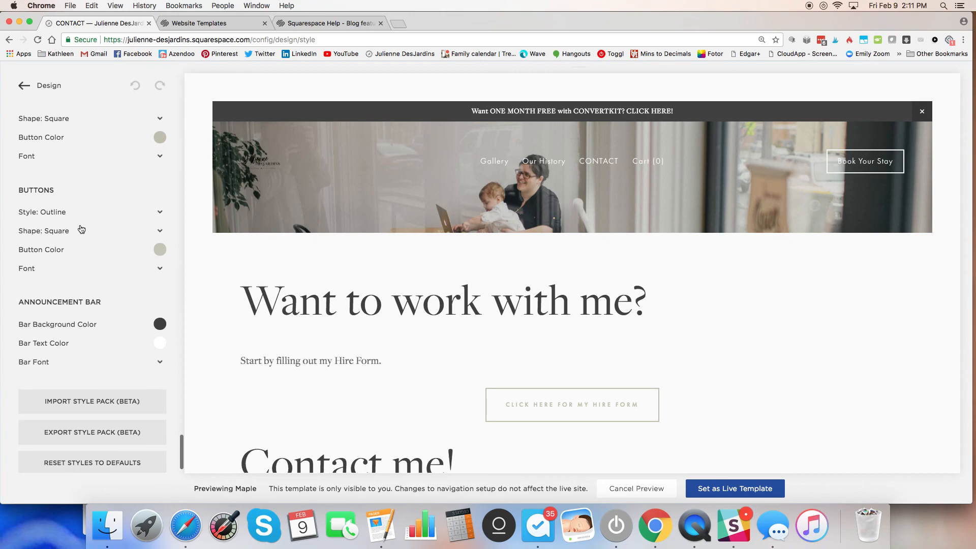
Set the Heading 1 font size to 43px using the "Want to work with me?" heading on the CONTACT page.
click(263, 297)
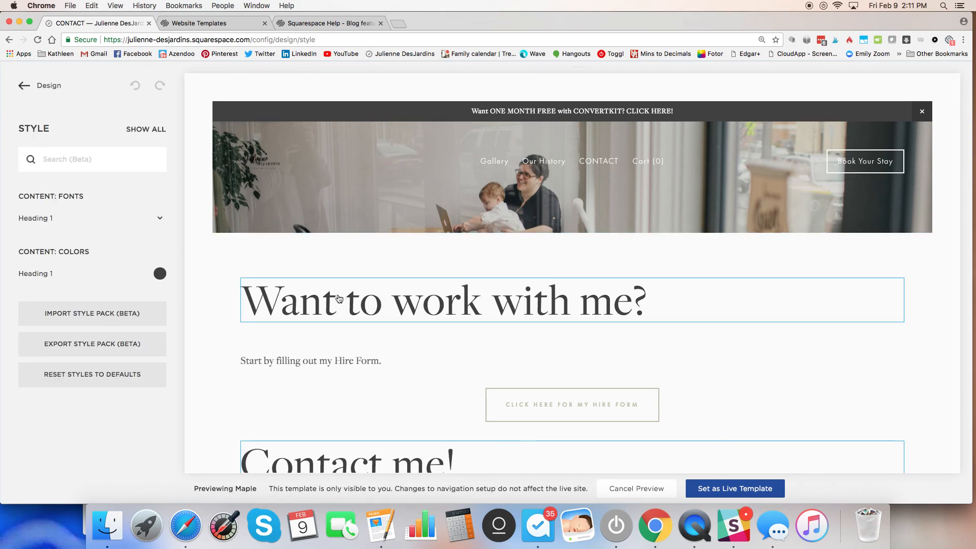
click(160, 219)
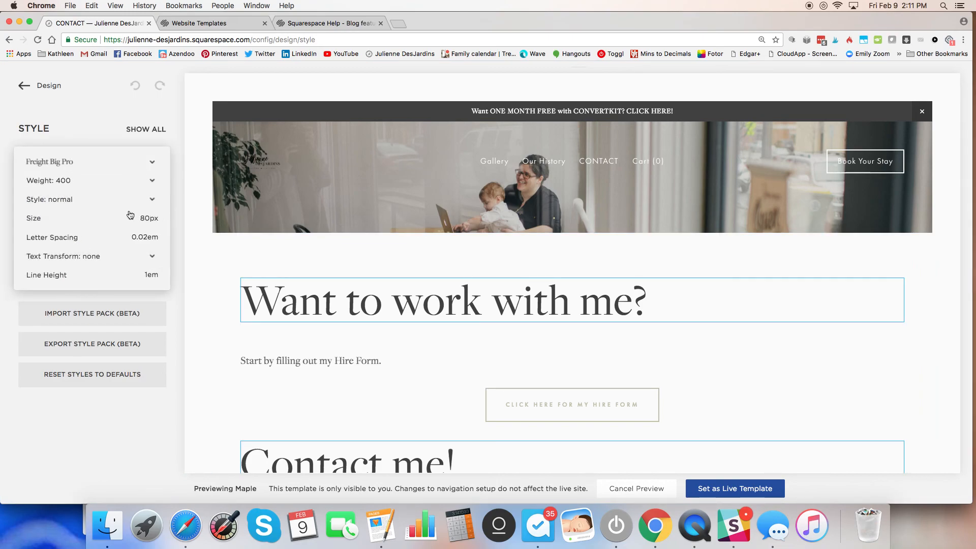
drag(93, 219, 60, 219)
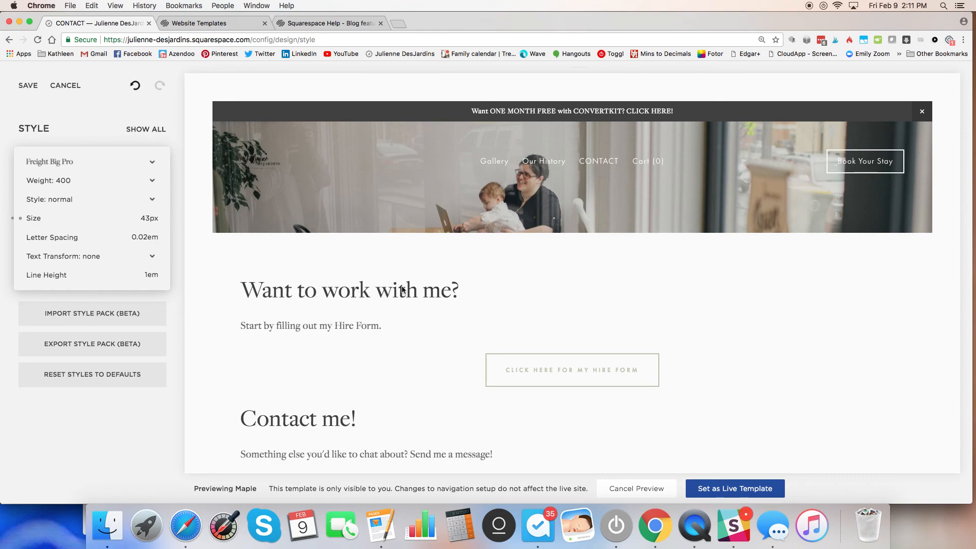
click(300, 304)
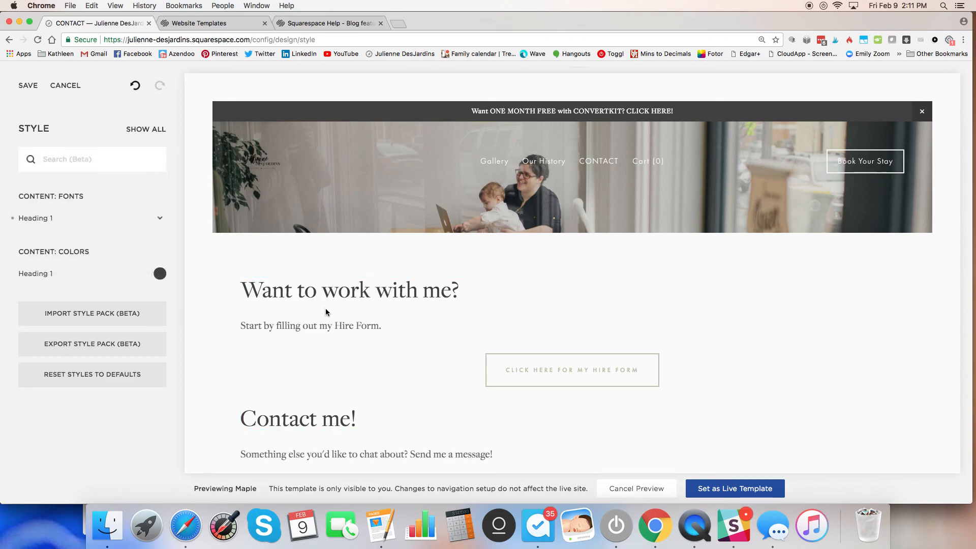
Change the hire form button's medium button block style to Solid and save the style changes.
click(536, 371)
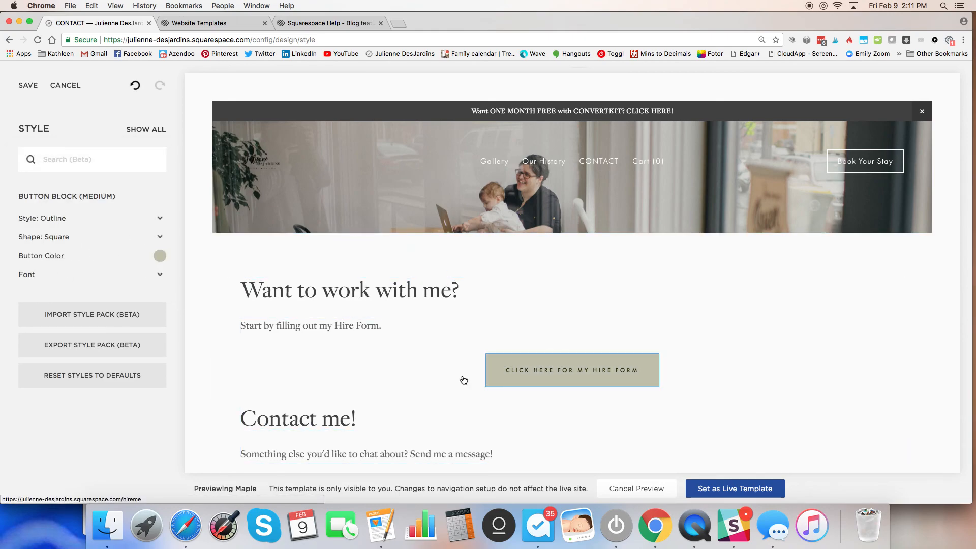
click(157, 226)
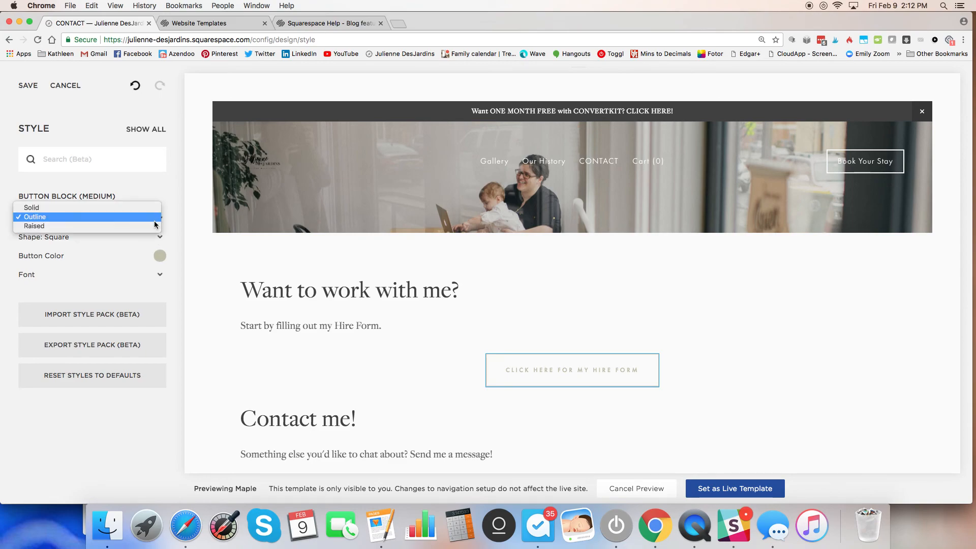
click(129, 208)
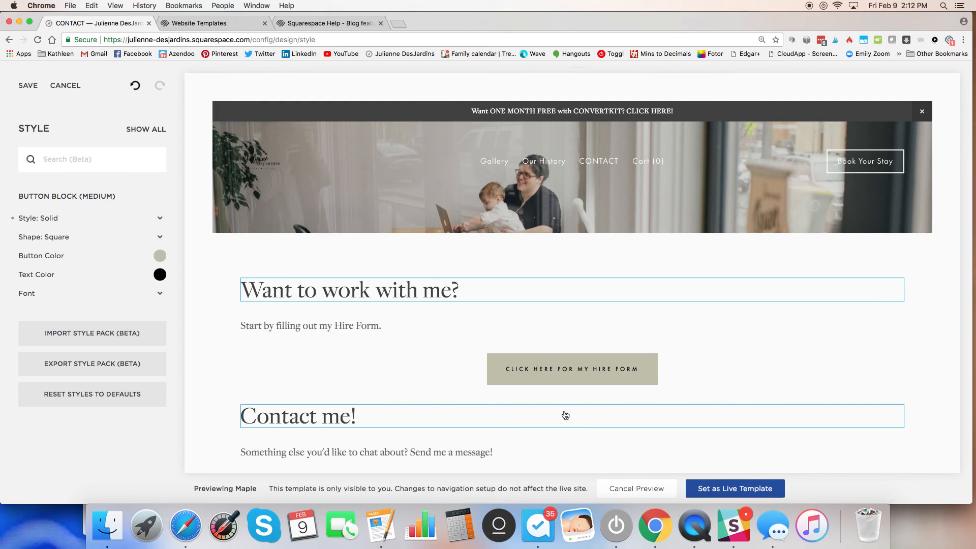
click(38, 84)
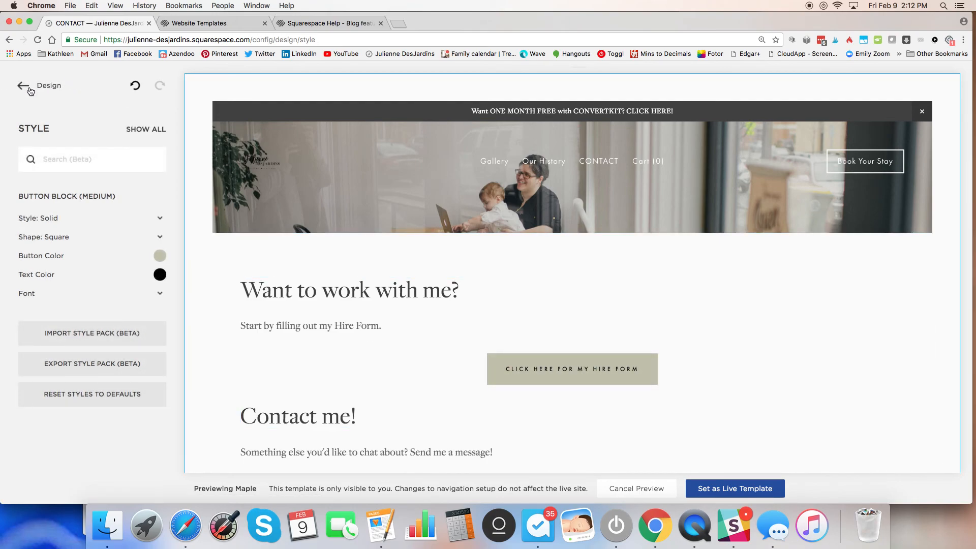
Leave the style settings, review the restyled CONTACT page, and follow its hire form button to the Hire Me page.
click(47, 87)
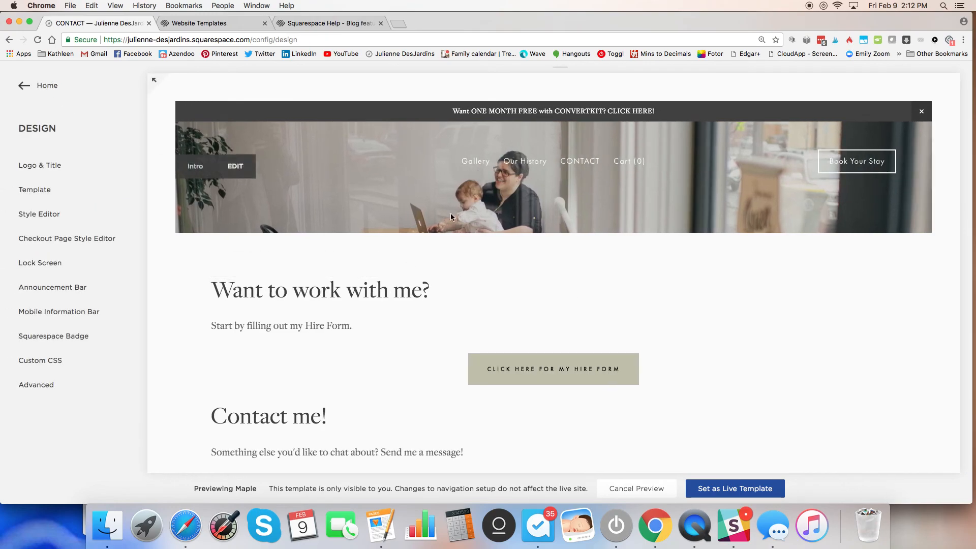
scroll(605, 342, down, 5)
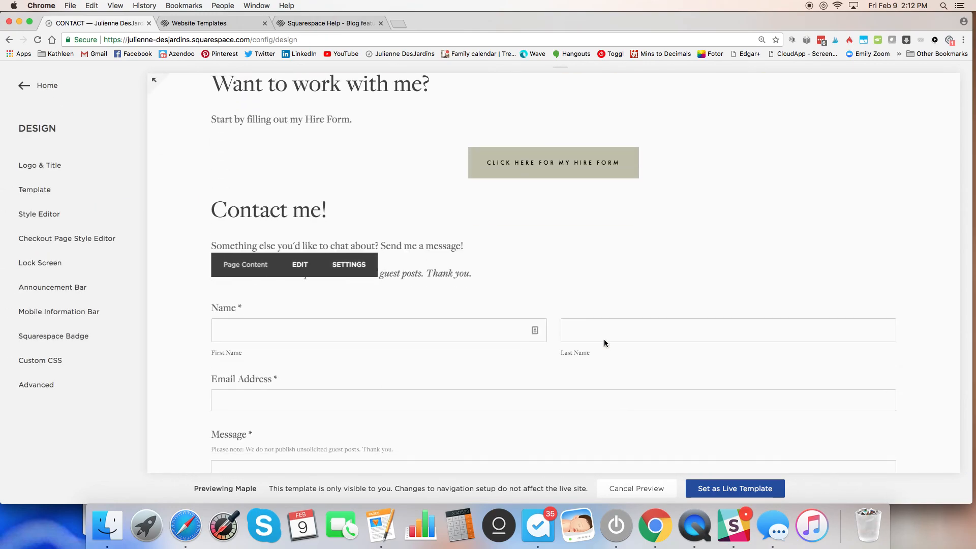
scroll(604, 340, up, 4)
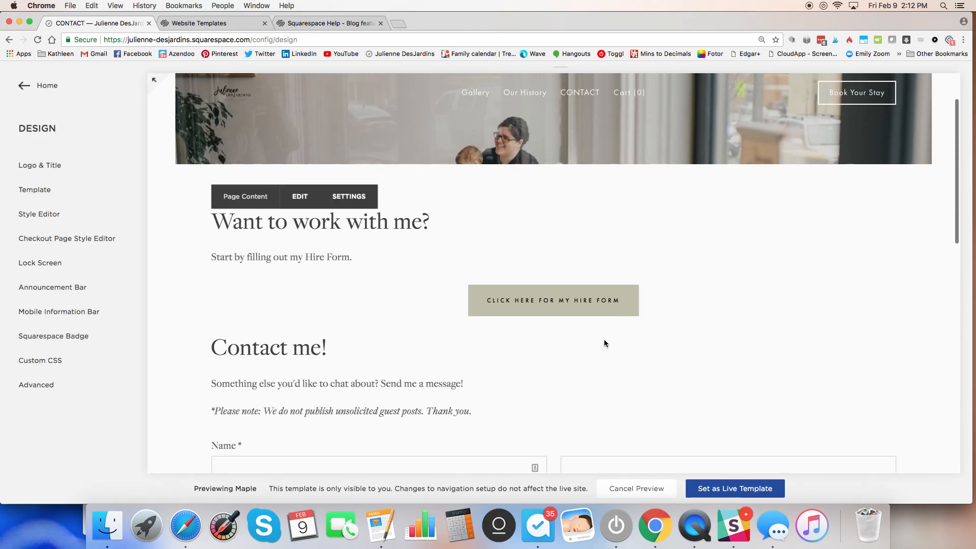
click(553, 309)
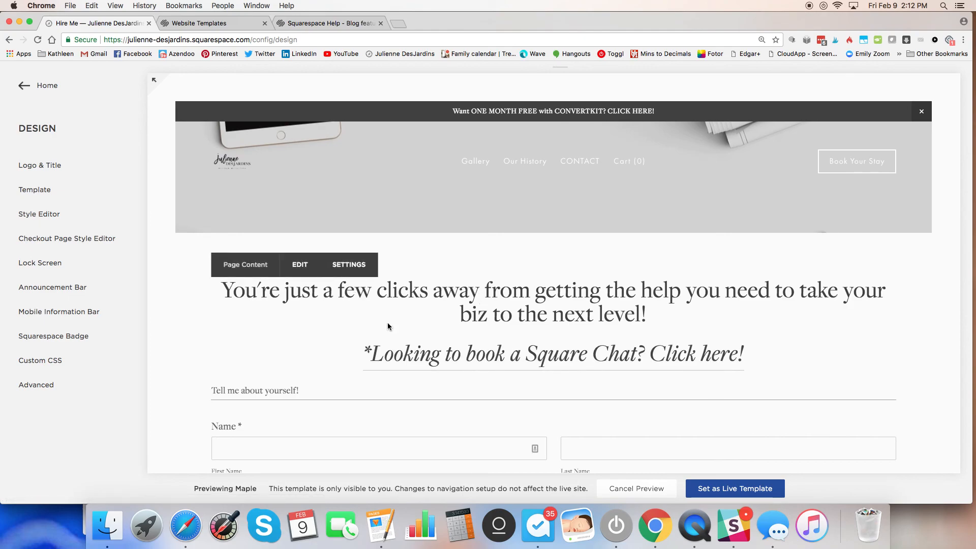
Reduce the Heading 1 font size to about 37px in the Style Editor while viewing the Hire Me page.
click(74, 214)
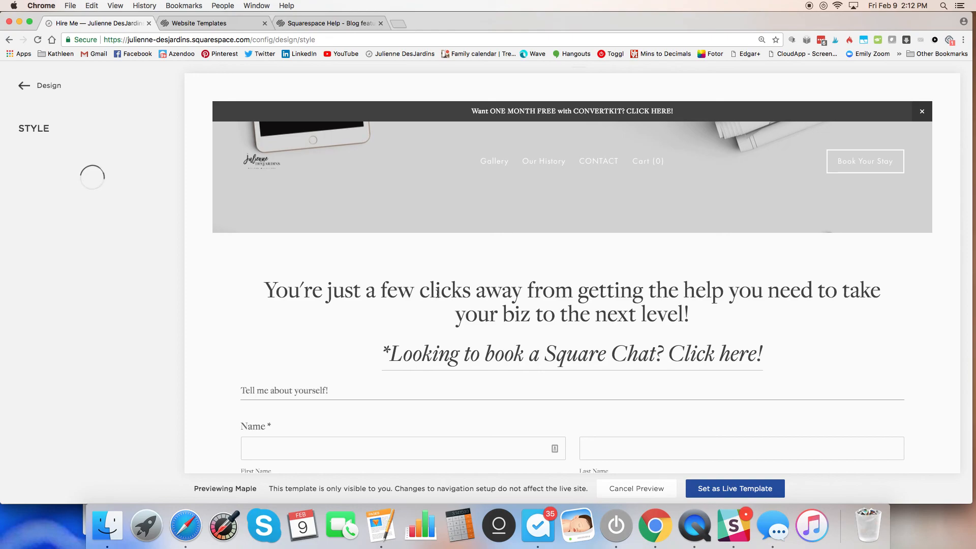
click(516, 305)
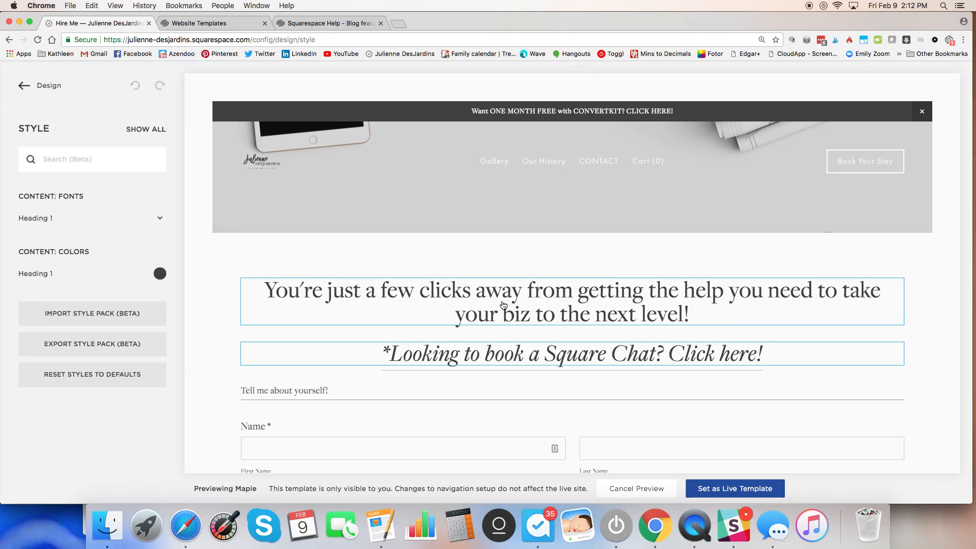
click(160, 219)
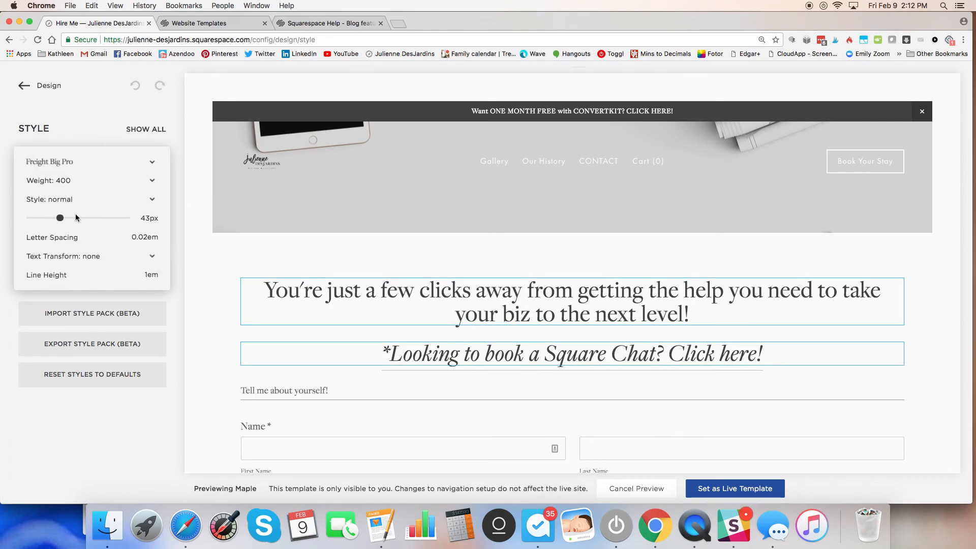
drag(60, 217, 55, 217)
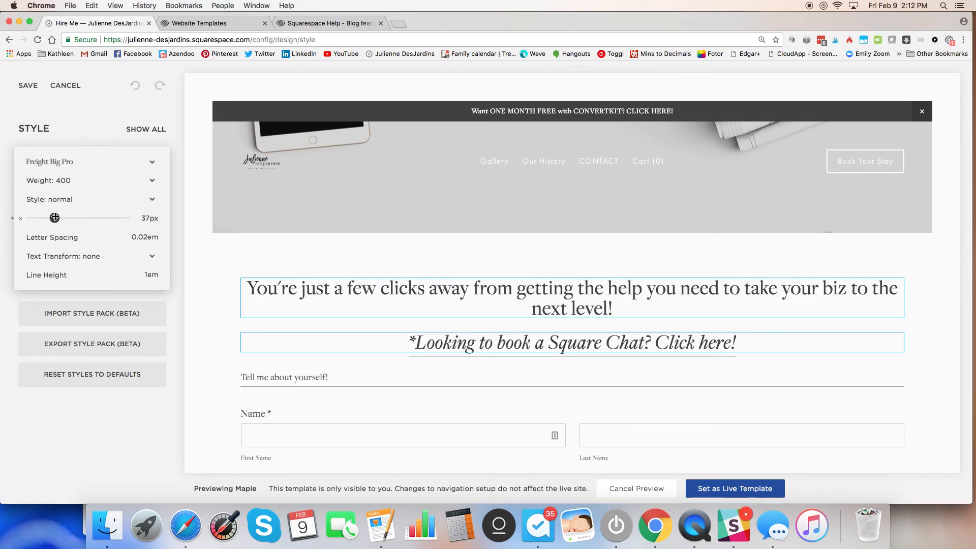
click(249, 240)
Change the button style of the Hire Me form's Submit button to Solid, save the changes and leave the style settings.
scroll(566, 332, down, 5)
scroll(565, 332, down, 10)
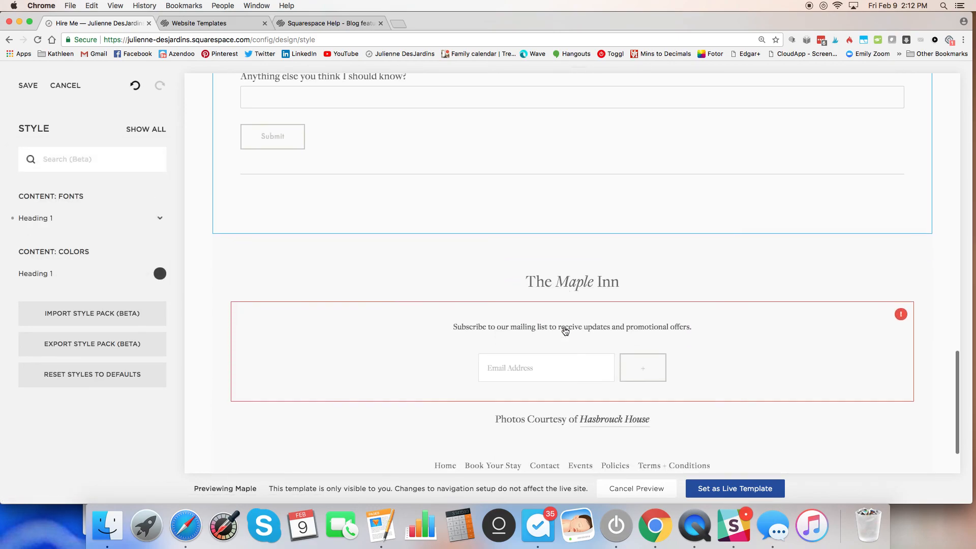
click(283, 137)
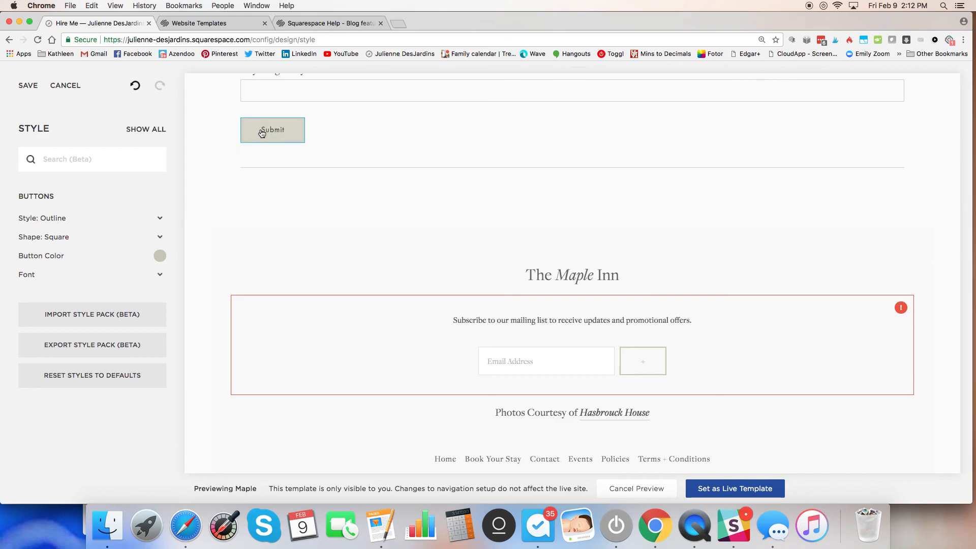
click(70, 218)
click(47, 209)
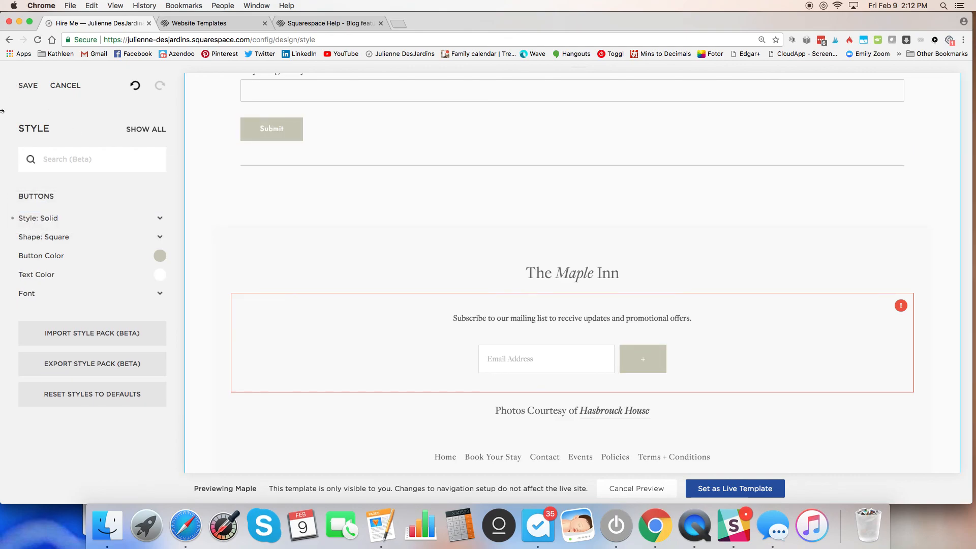
click(20, 90)
click(53, 87)
Review the Hire Me page and look through the Style Editor for the font setting that controls the "Tell me about yourself!" text.
scroll(587, 224, up, 15)
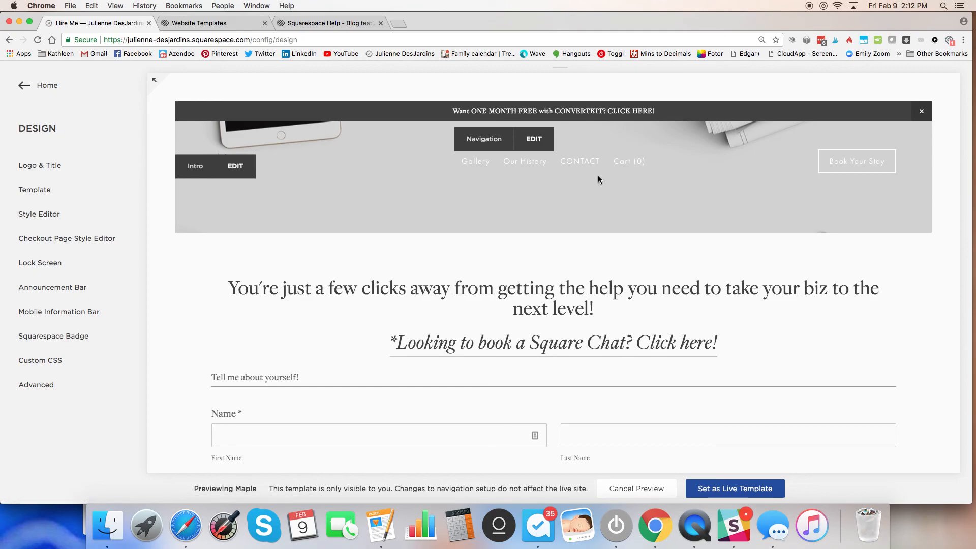
scroll(602, 176, down, 2)
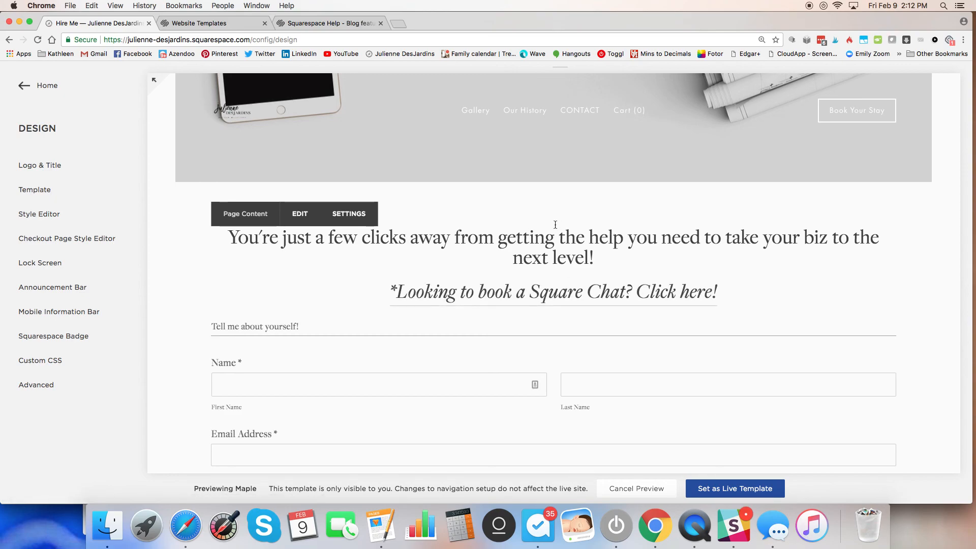
scroll(555, 225, down, 5)
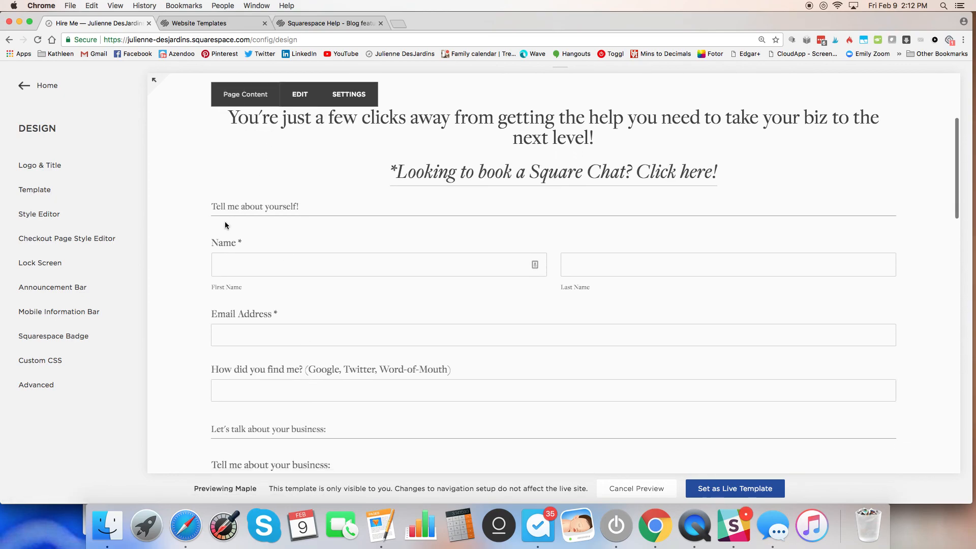
drag(213, 206, 306, 210)
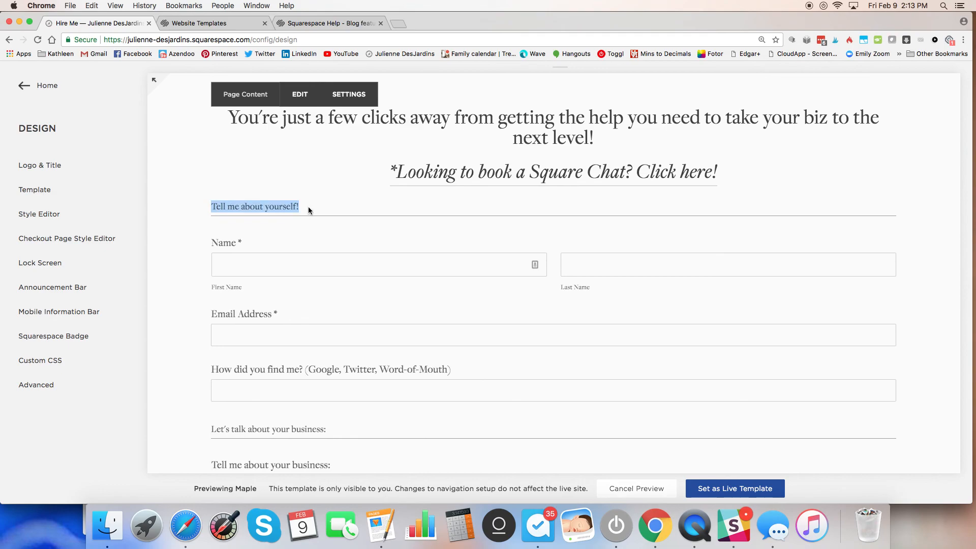
click(93, 213)
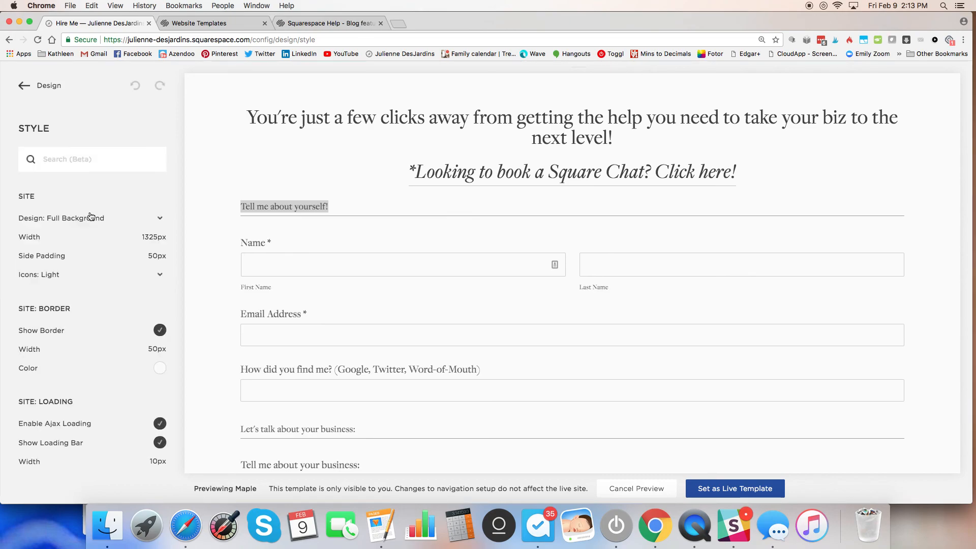
scroll(95, 236, down, 10)
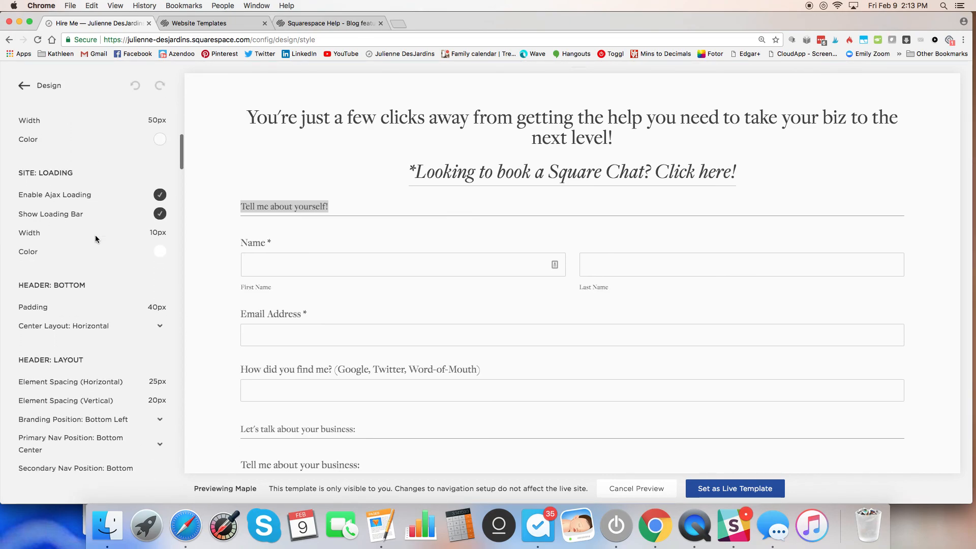
scroll(95, 239, down, 10)
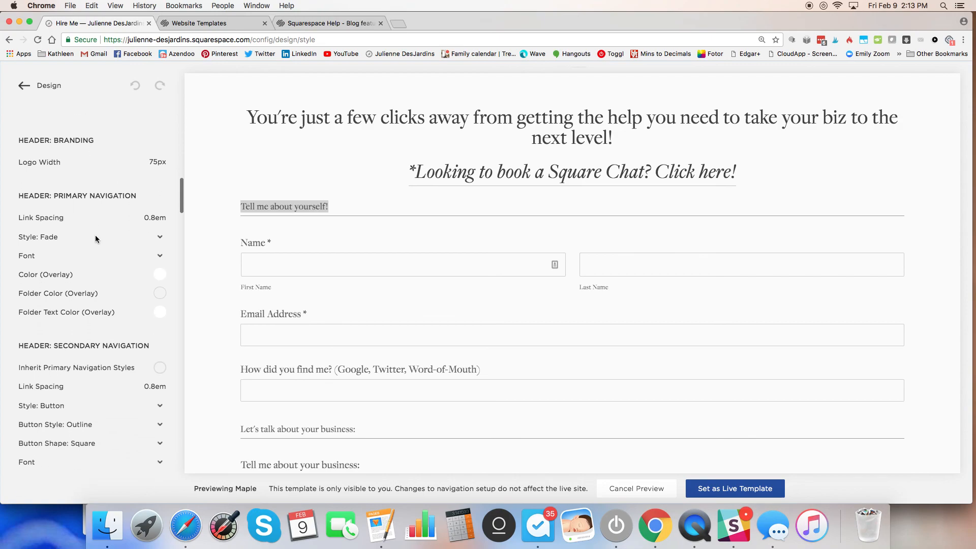
scroll(96, 237, down, 3)
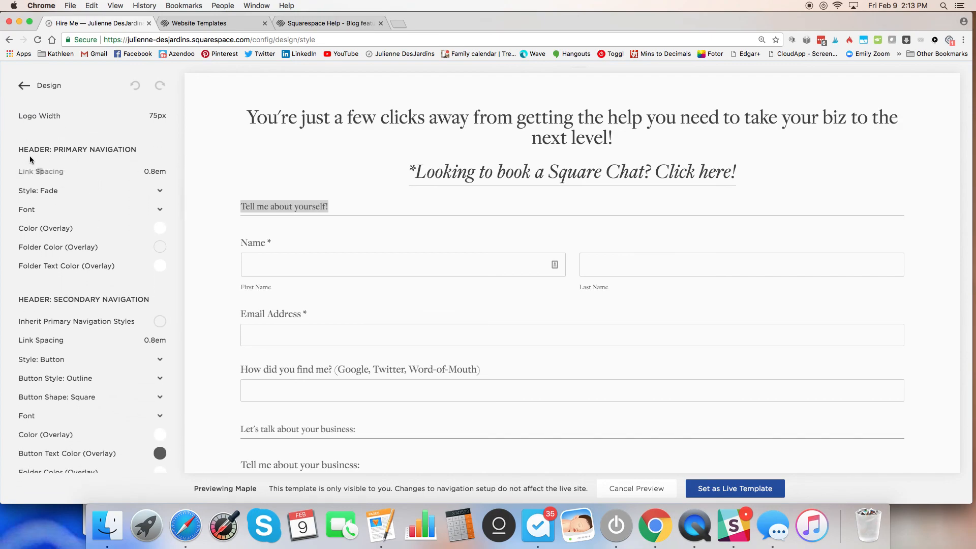
scroll(107, 205, down, 8)
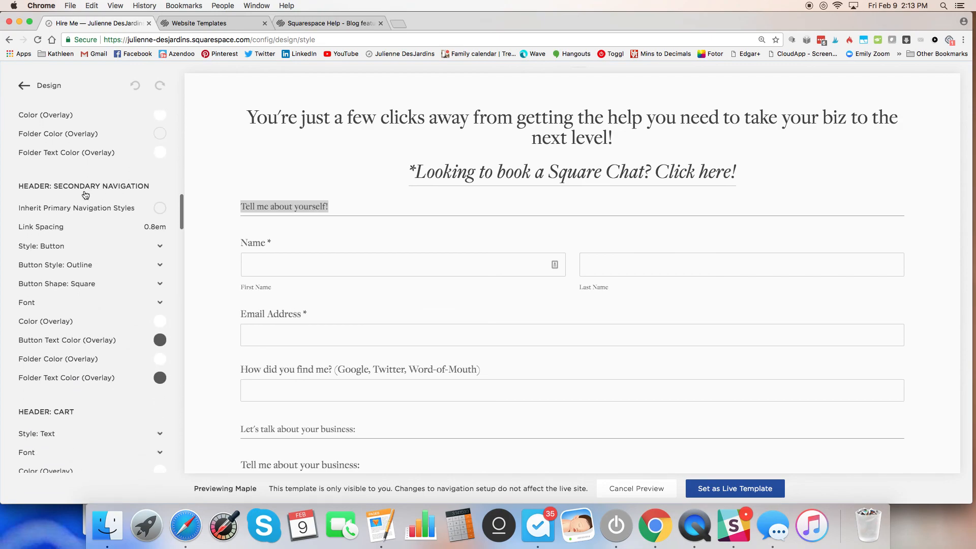
scroll(114, 220, down, 15)
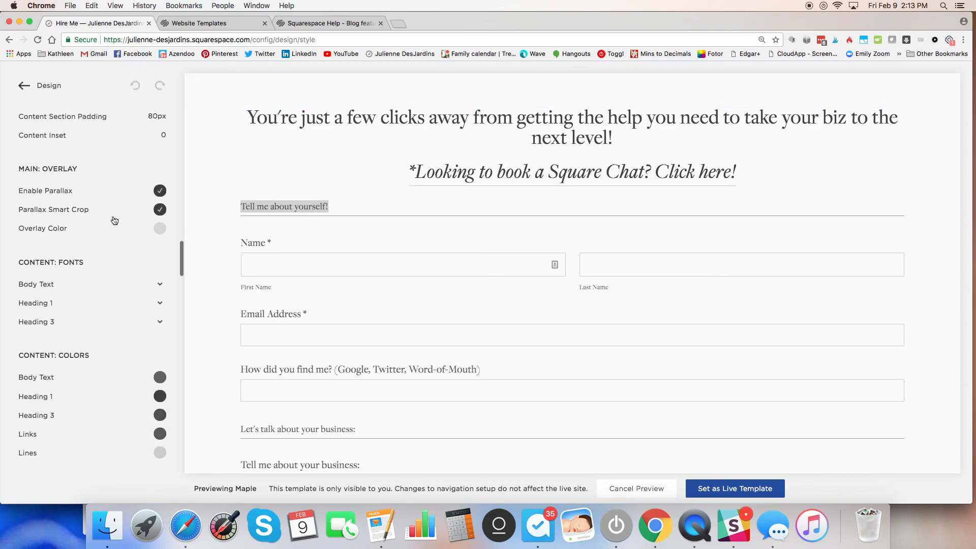
scroll(111, 229, down, 3)
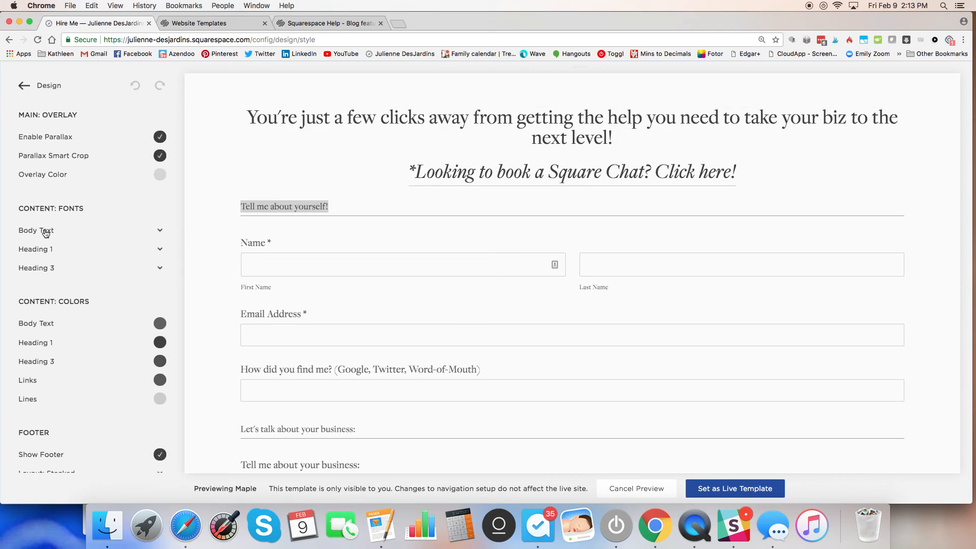
Try Franklin Gothic URW Condensed and Freckle Face for the body text, and settle on Fredoka One as its font.
click(45, 232)
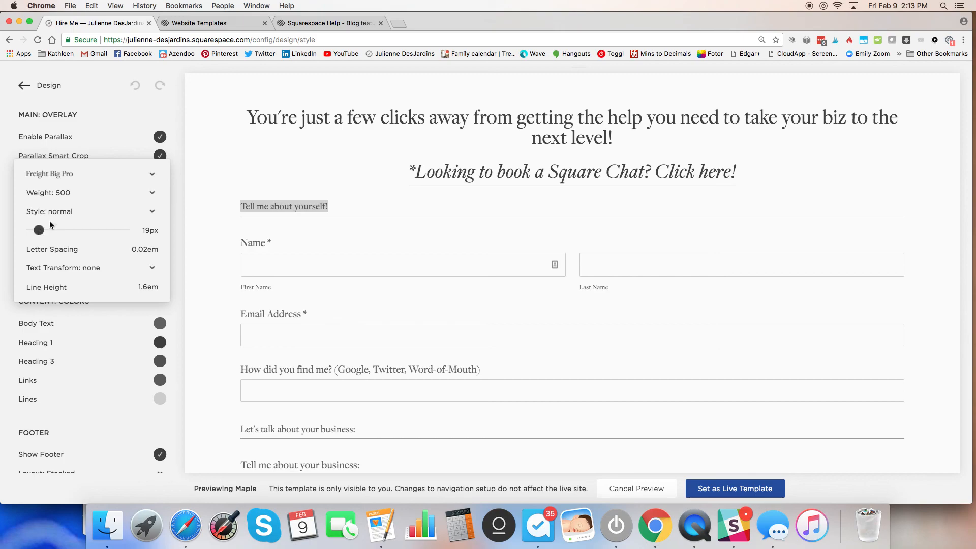
click(59, 176)
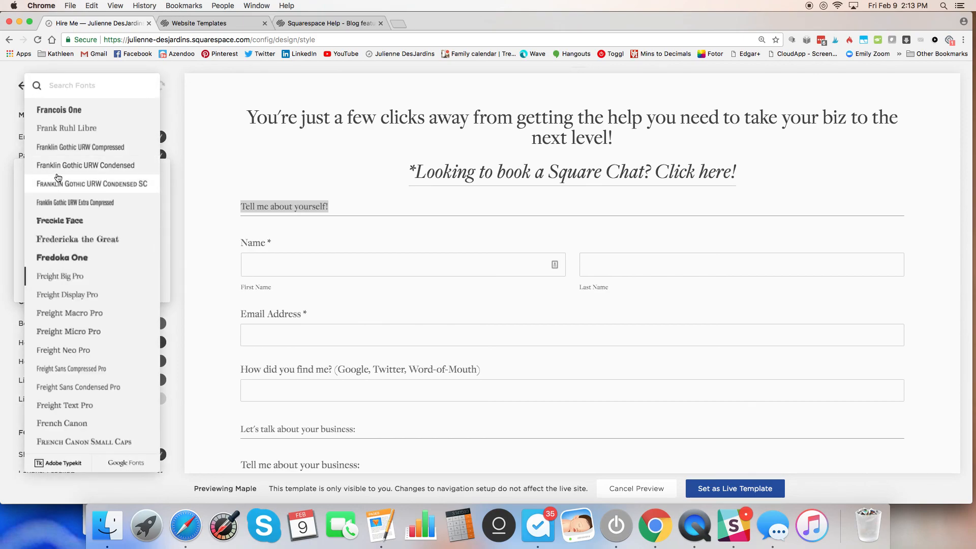
click(65, 172)
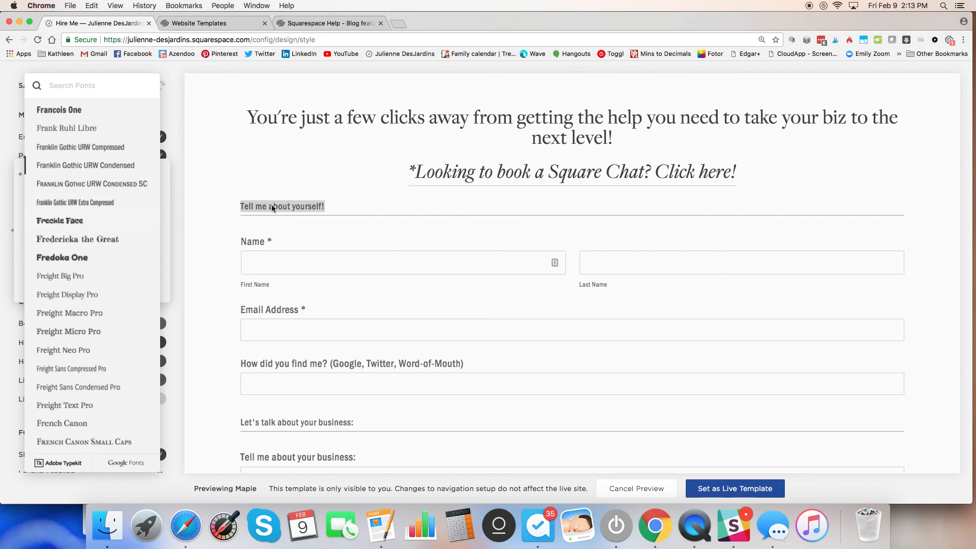
click(79, 225)
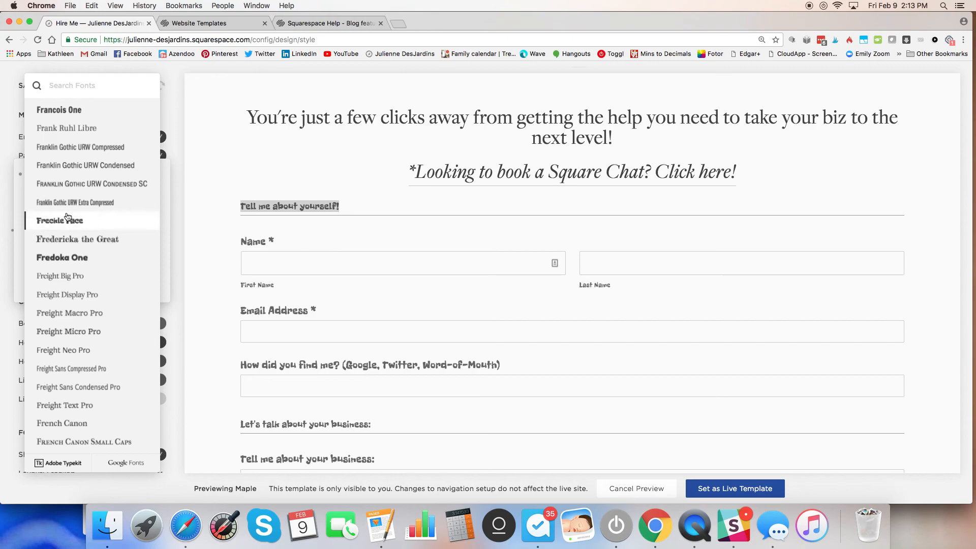
click(79, 258)
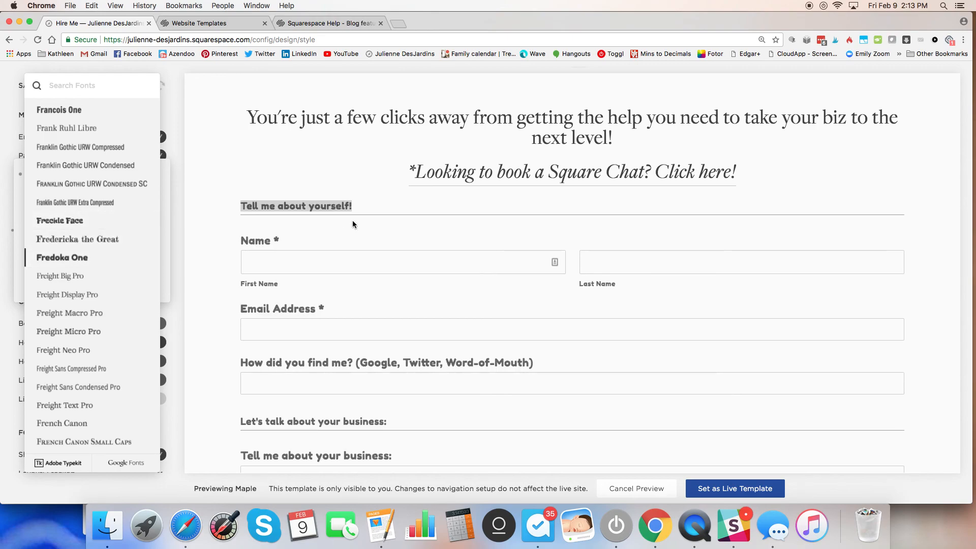
click(202, 232)
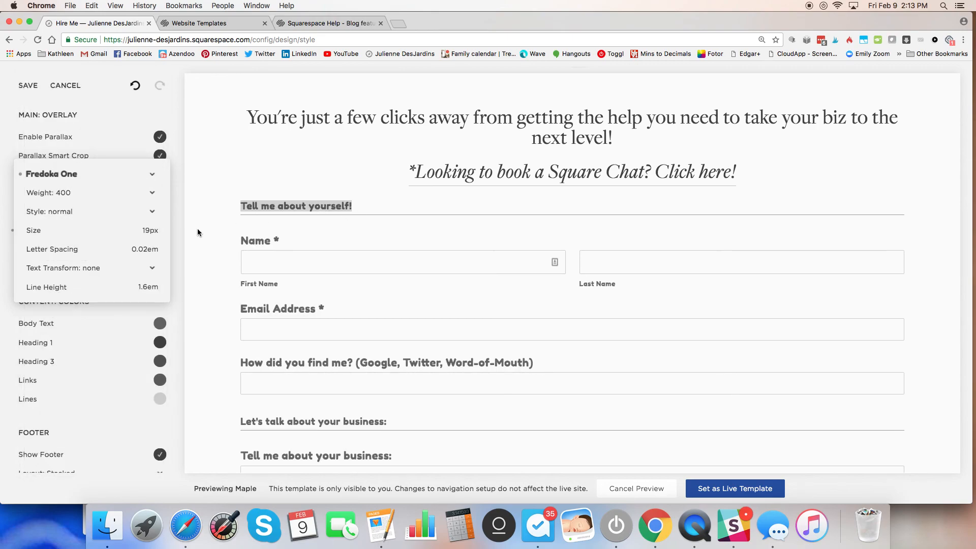
Increase the body text font size to about 21px and save the style changes.
drag(35, 230, 41, 231)
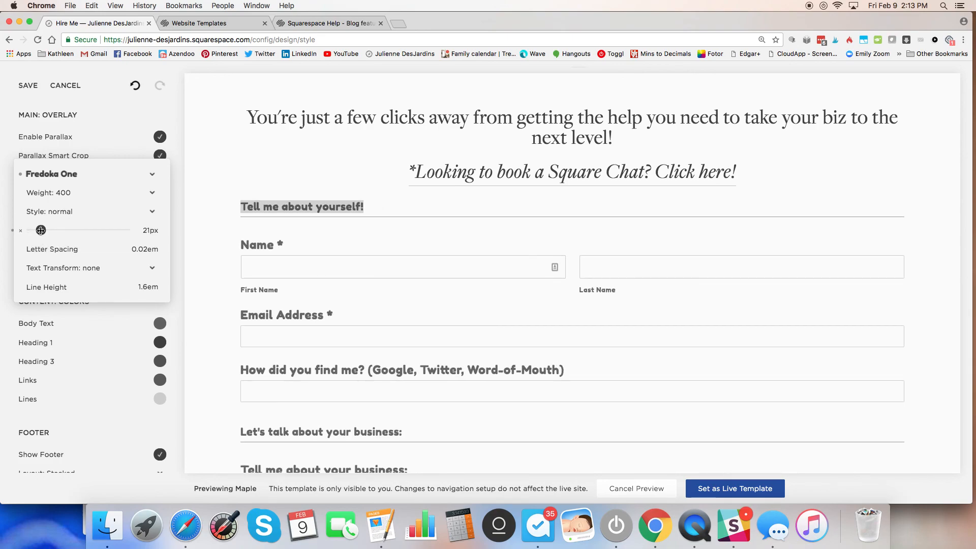
click(176, 272)
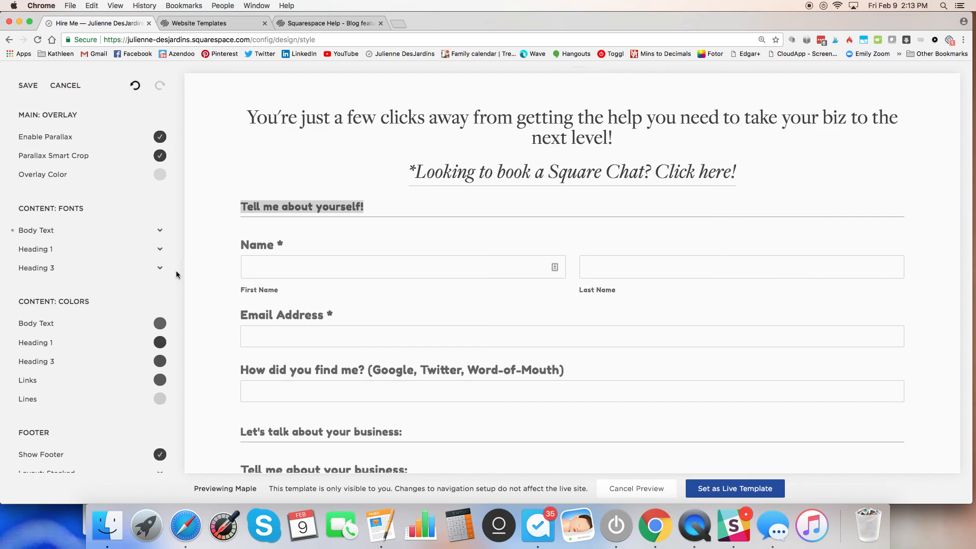
click(29, 89)
Look through the remaining footer, mobile, newsletter, button and announcement bar style settings, comparing them with the Hire Me page.
scroll(73, 184, down, 10)
scroll(73, 185, down, 8)
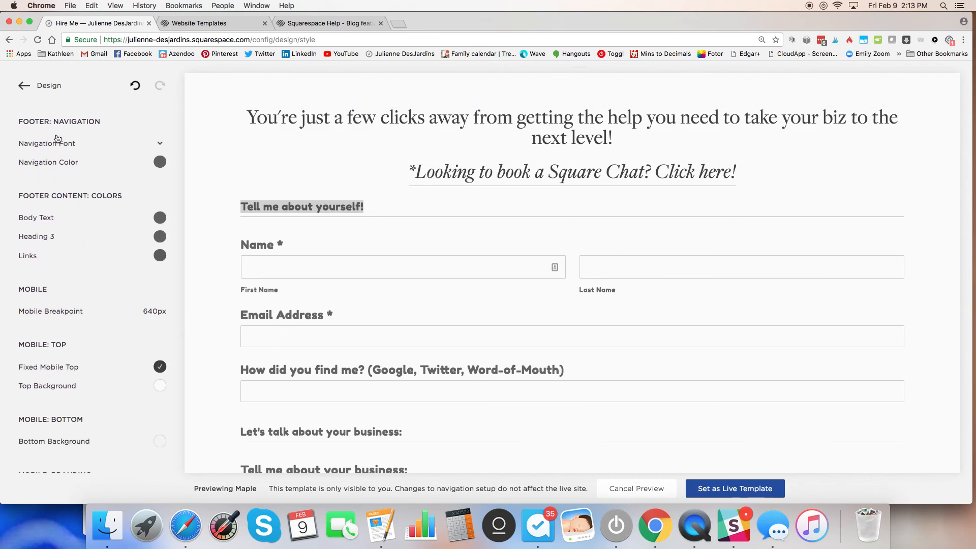
scroll(63, 224, down, 8)
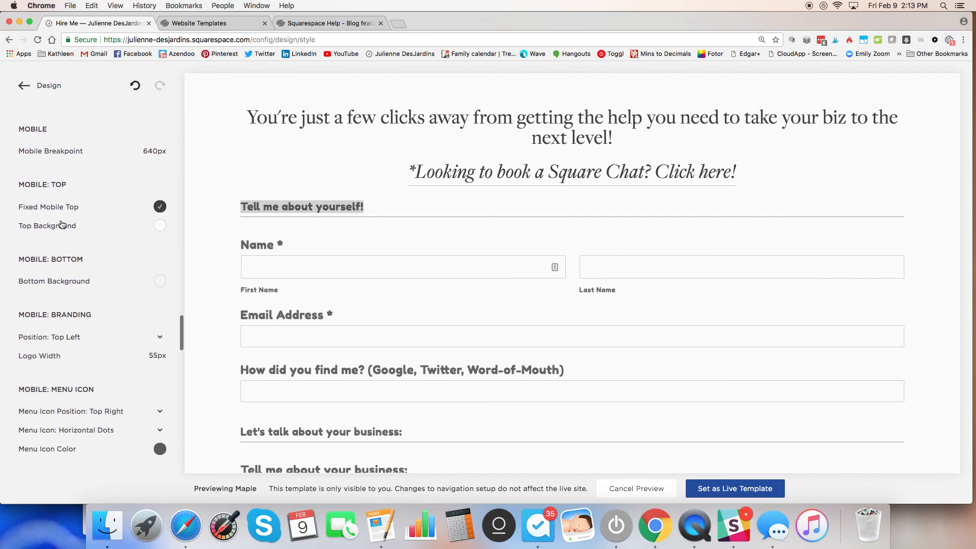
scroll(63, 225, down, 5)
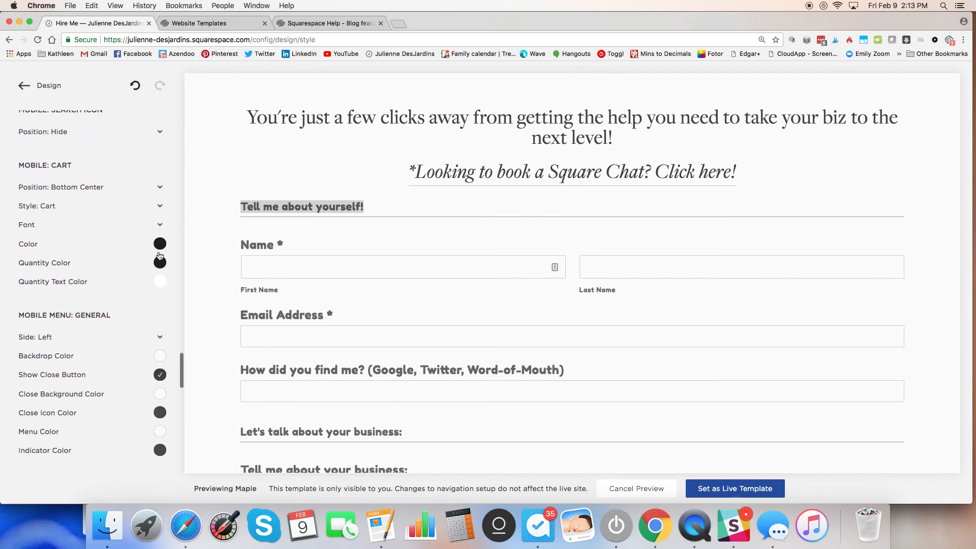
scroll(467, 336, down, 10)
scroll(467, 336, down, 4)
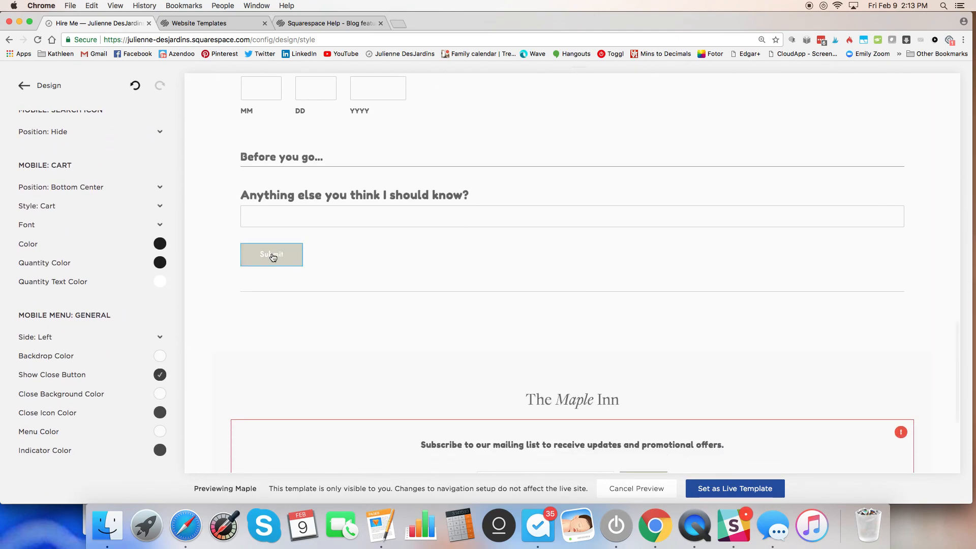
scroll(106, 302, down, 6)
scroll(105, 302, down, 8)
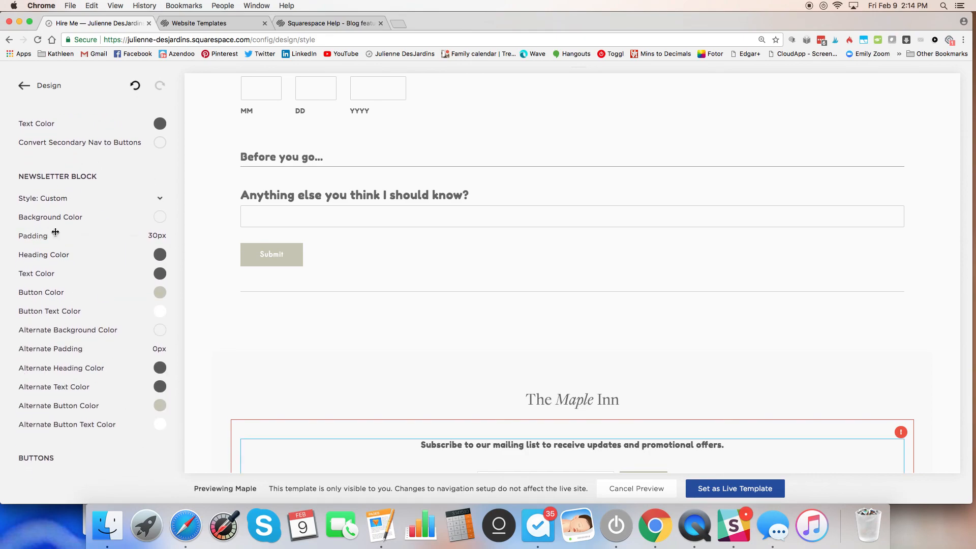
mouse_move(75, 235)
scroll(96, 265, down, 6)
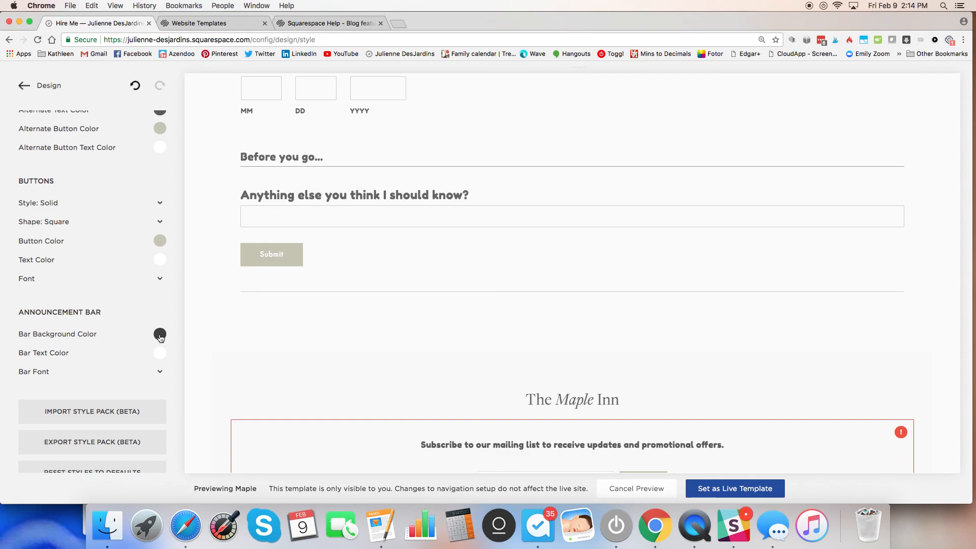
Change the announcement bar font to Freight Sans Condensed Pro, save the style changes and leave the style settings.
scroll(341, 337, up, 15)
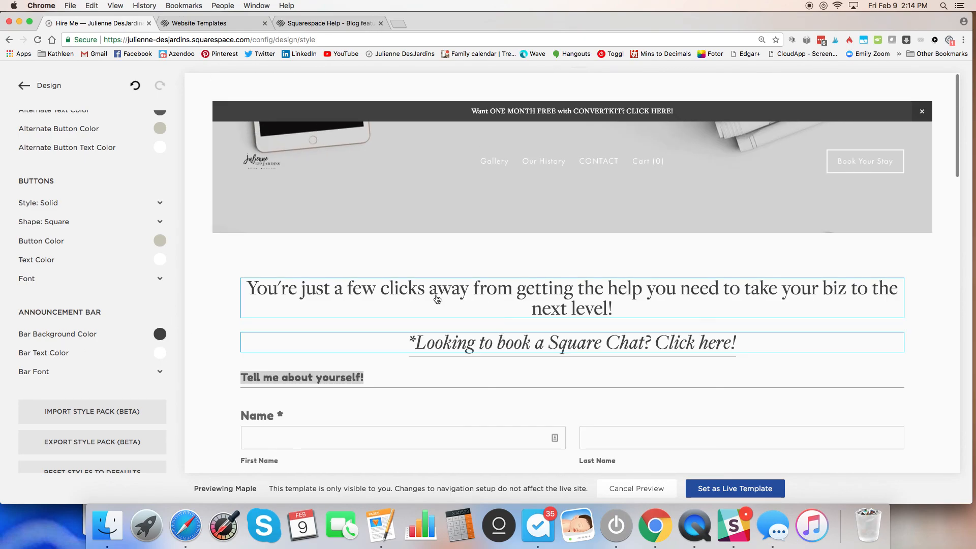
scroll(157, 370, up, 1)
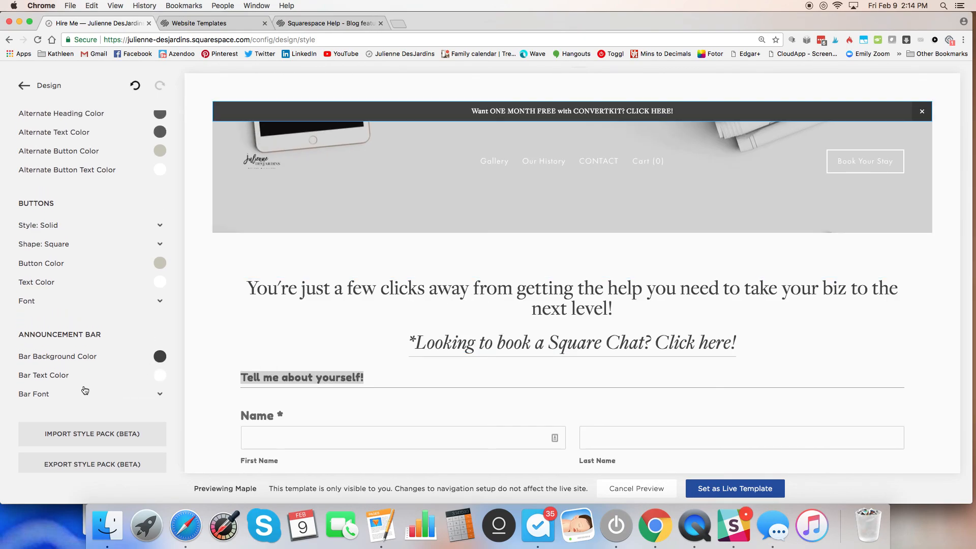
click(58, 399)
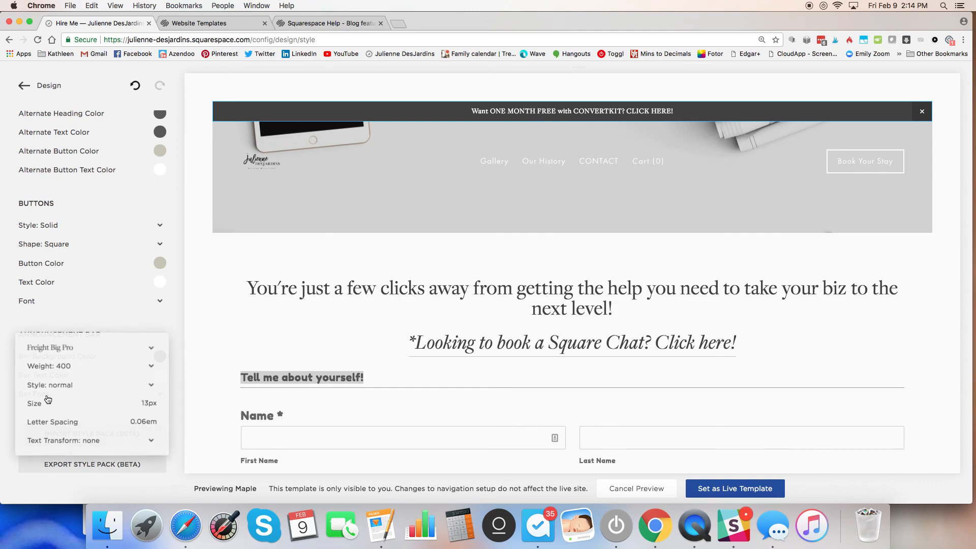
click(61, 349)
click(75, 405)
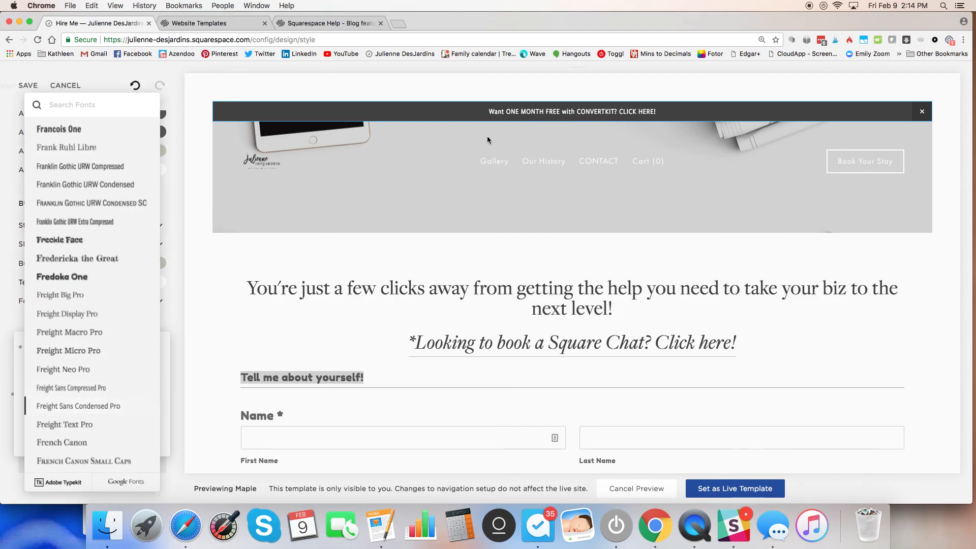
click(168, 337)
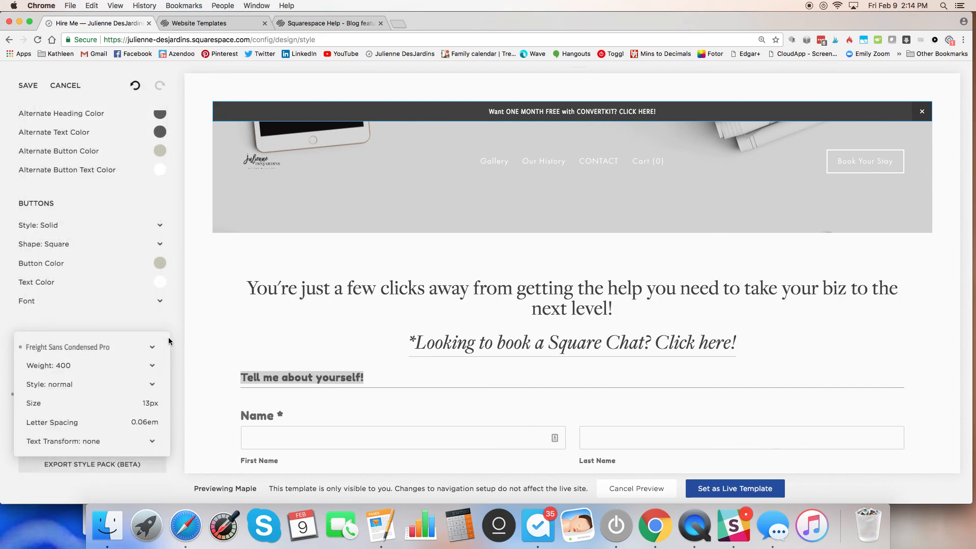
drag(41, 404, 33, 403)
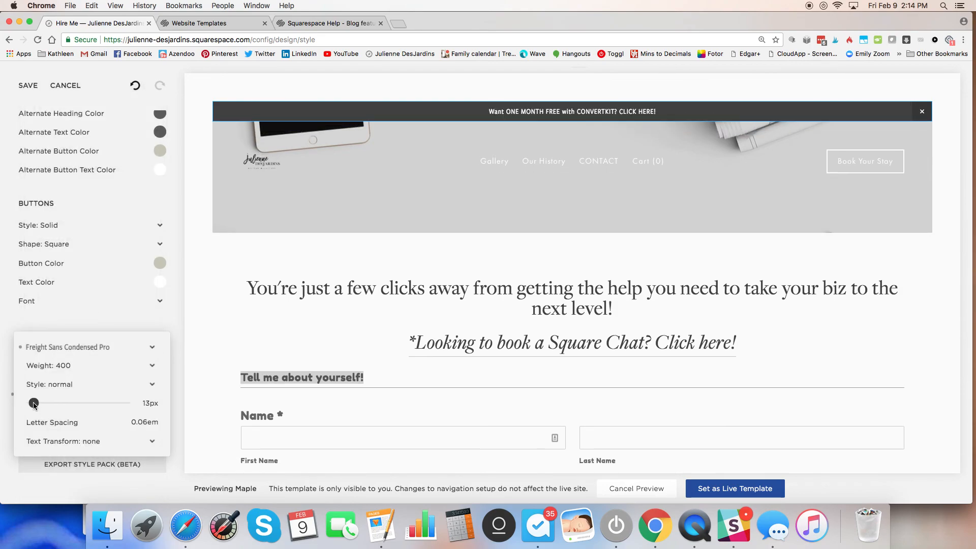
click(107, 320)
click(23, 87)
click(48, 85)
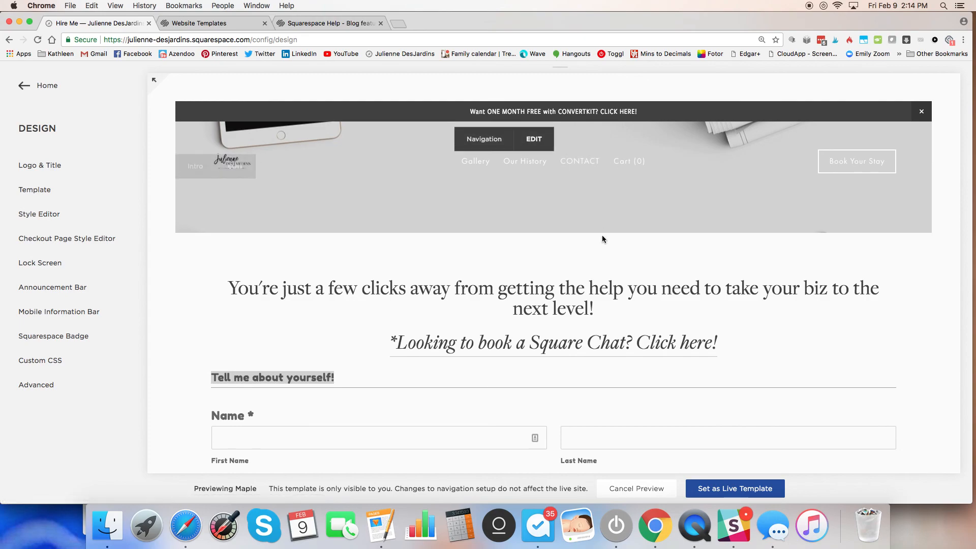
Look over the Hire Me page in the Maple preview and open the Contact page from its navigation.
scroll(636, 258, down, 2)
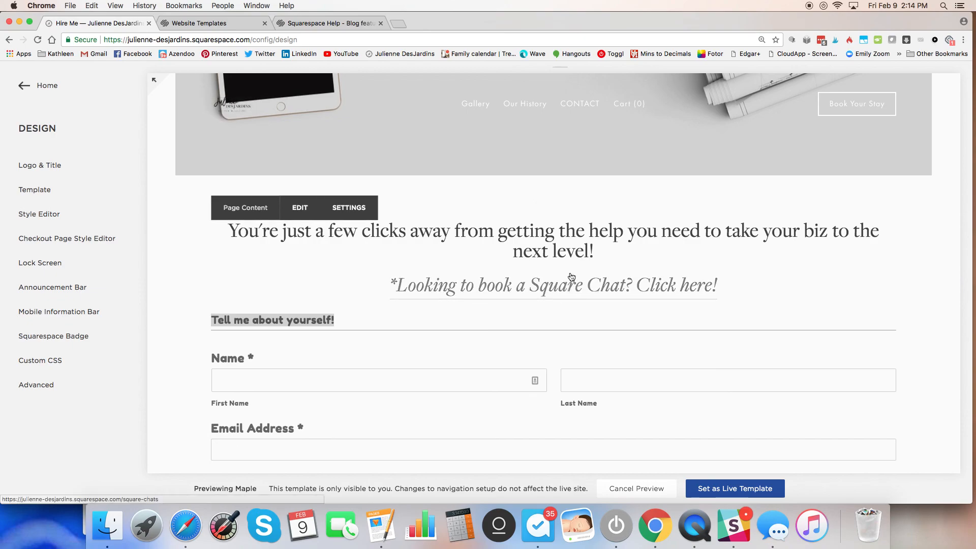
scroll(549, 234, up, 2)
click(582, 161)
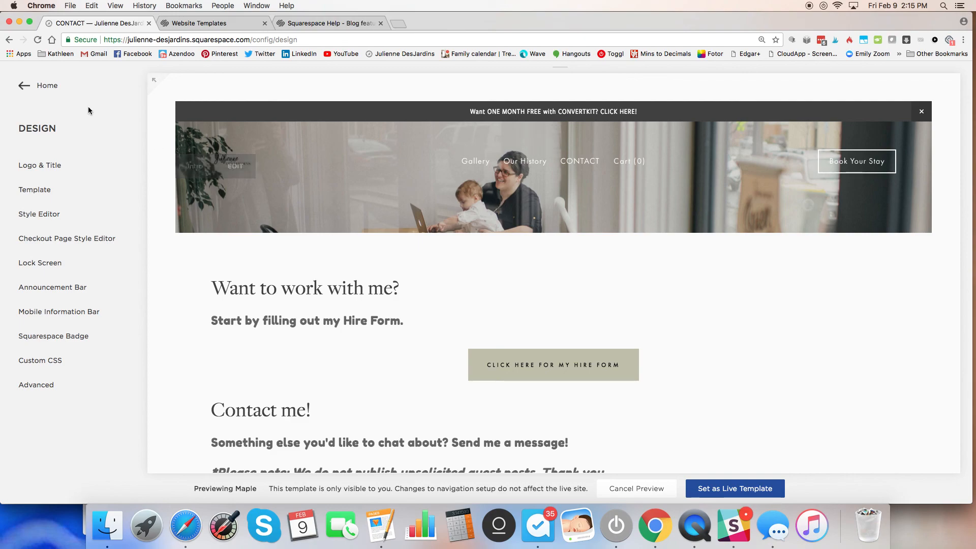
Leave the design settings and reopen them at the template list.
click(42, 86)
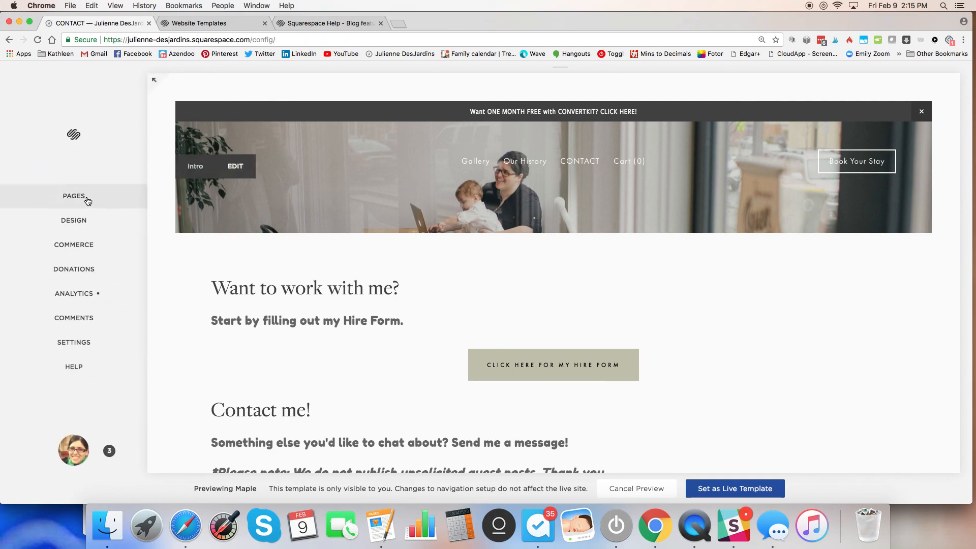
click(89, 226)
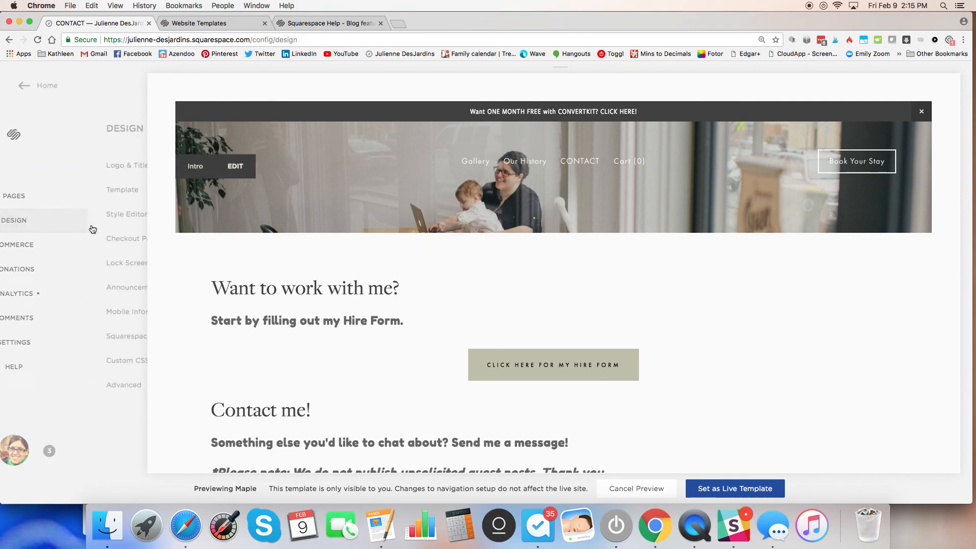
click(84, 200)
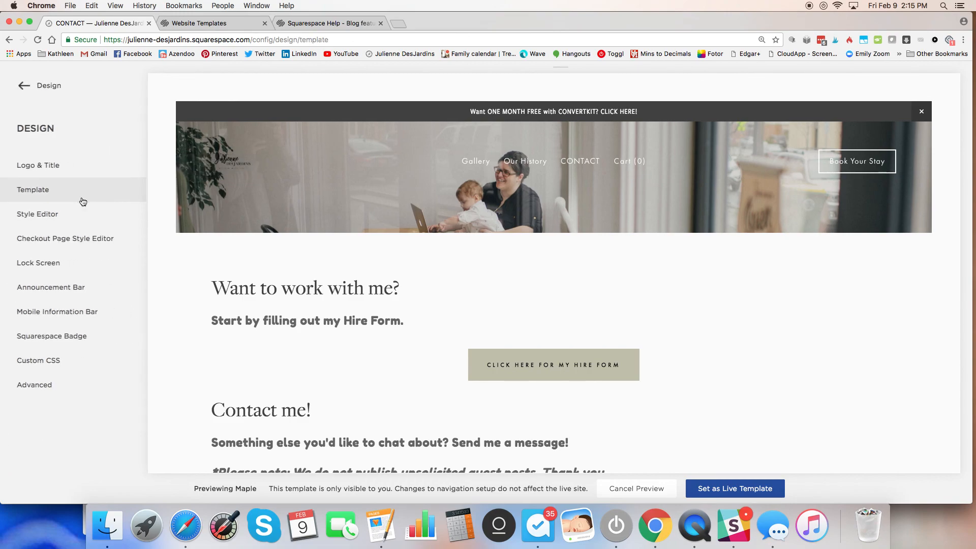
Open the live site in a new browser tab and look through its Contact and Hire Me pages.
click(398, 23)
click(397, 56)
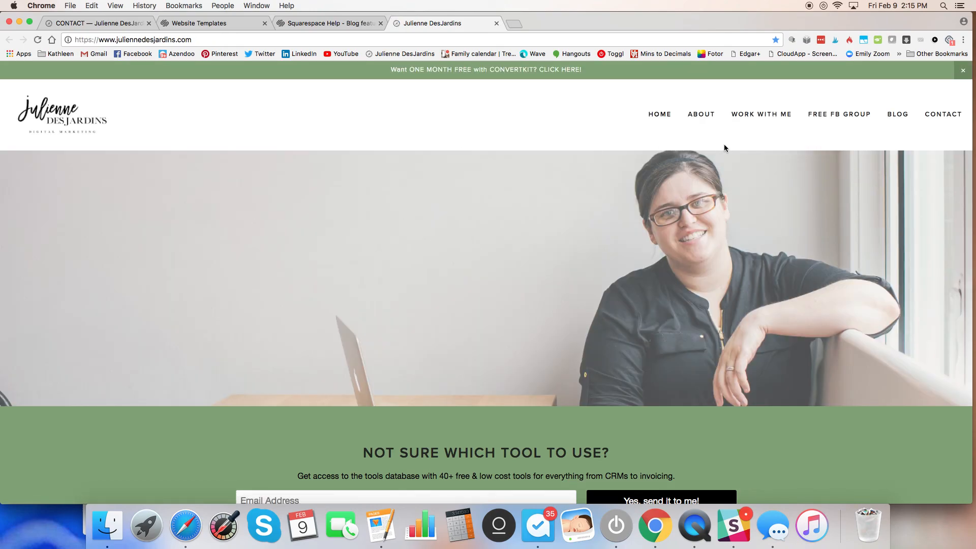
click(920, 114)
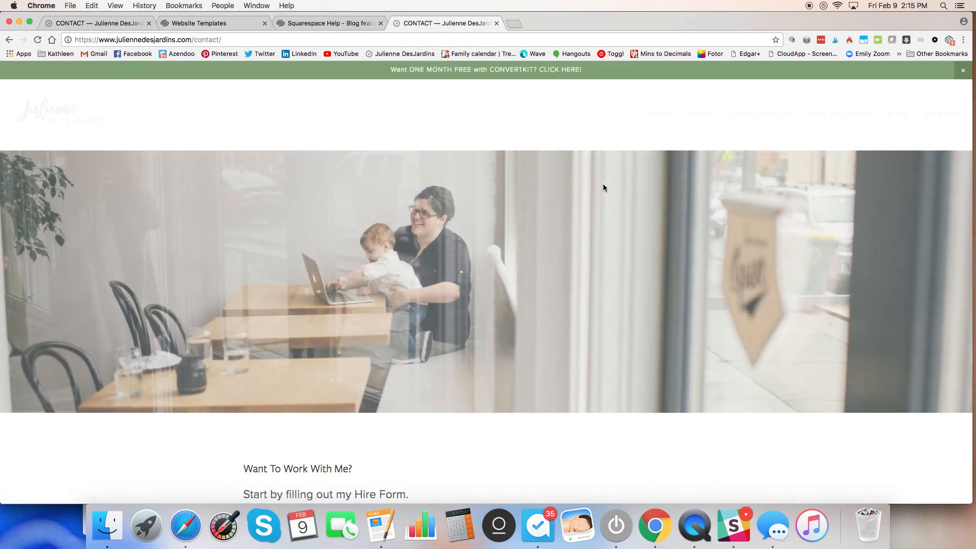
scroll(603, 188, down, 6)
scroll(603, 187, down, 4)
scroll(603, 184, up, 3)
click(533, 162)
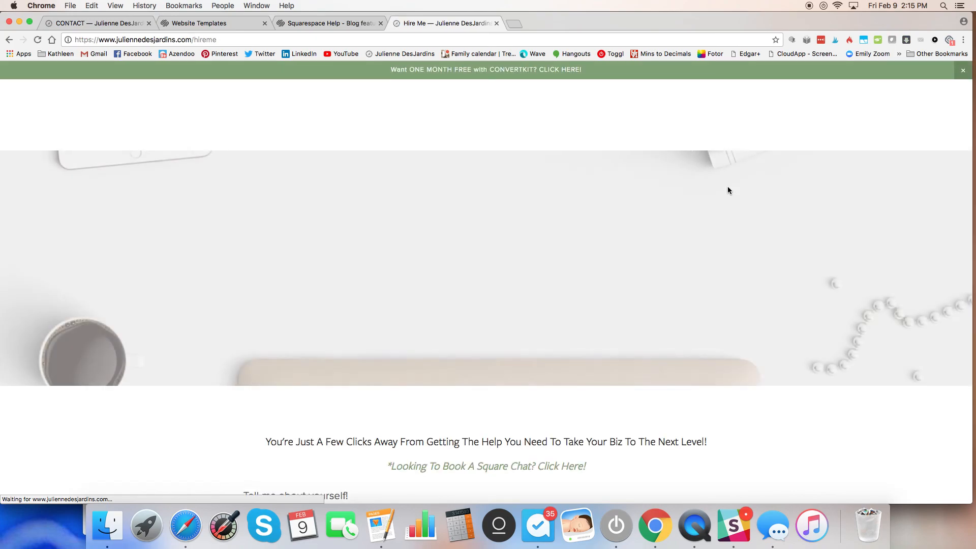
scroll(728, 187, down, 15)
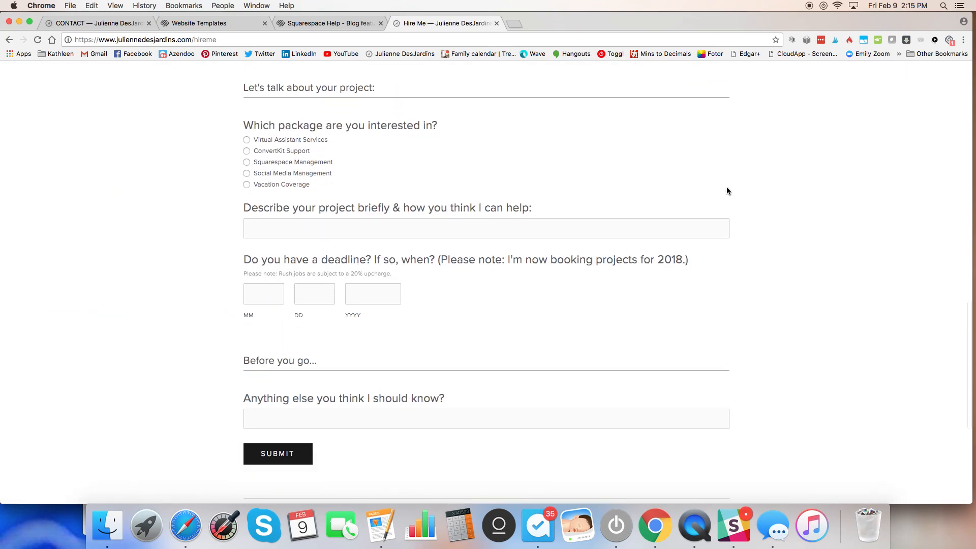
Look through the installed templates, and compare the Maple preview with the reloaded Hire Me page on the live site.
click(297, 25)
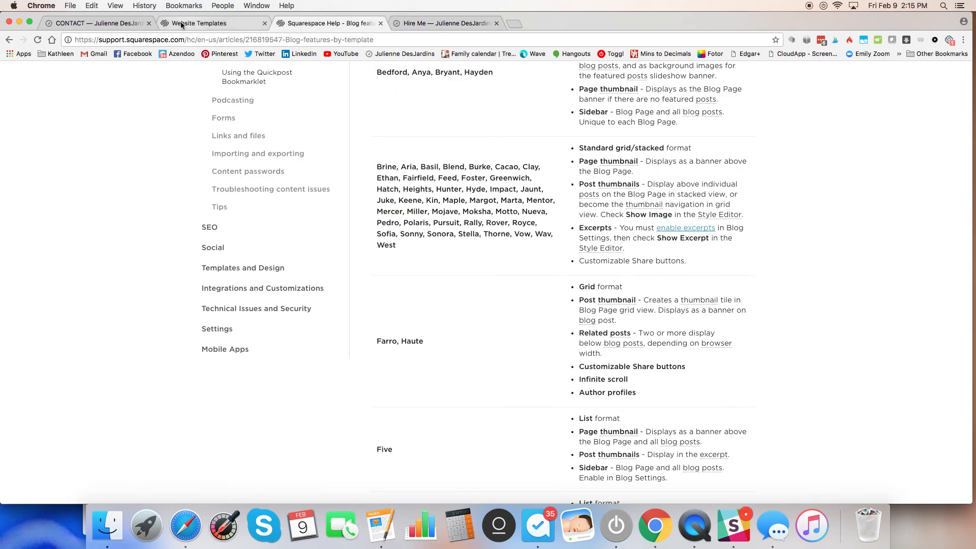
click(100, 25)
scroll(186, 293, down, 3)
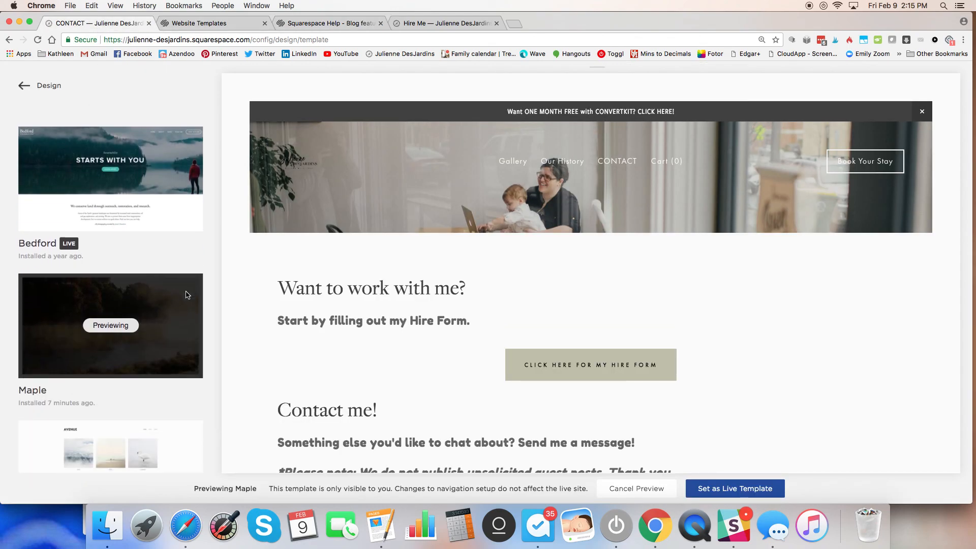
scroll(186, 289, down, 3)
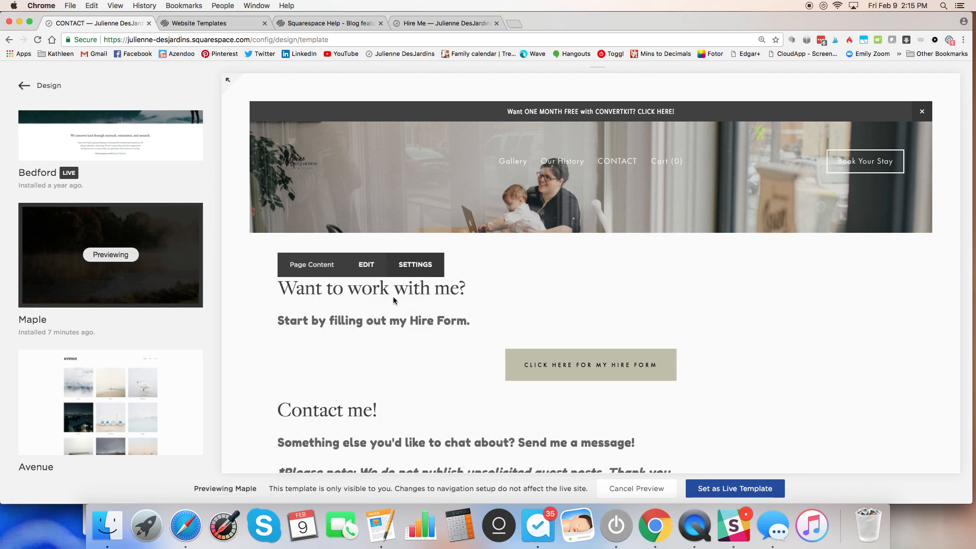
click(420, 22)
click(38, 40)
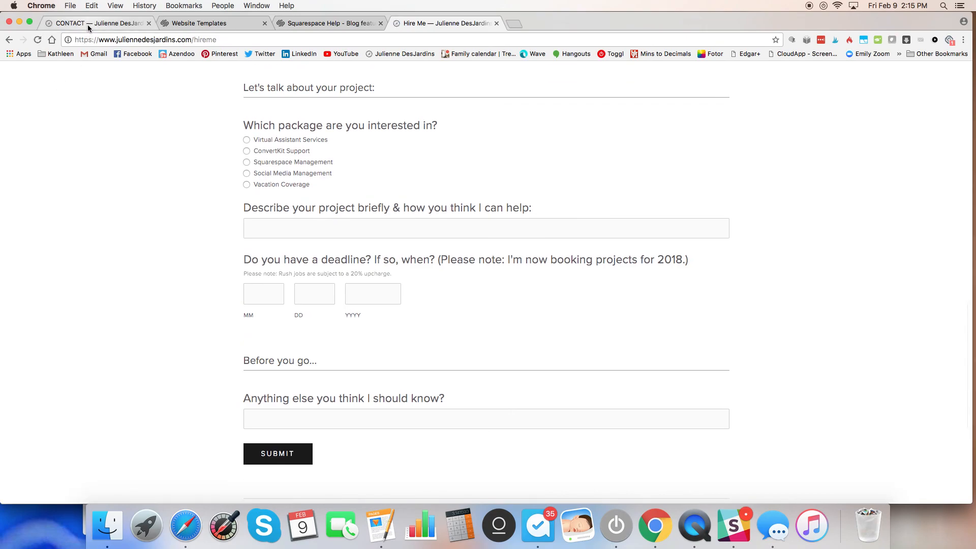
click(88, 24)
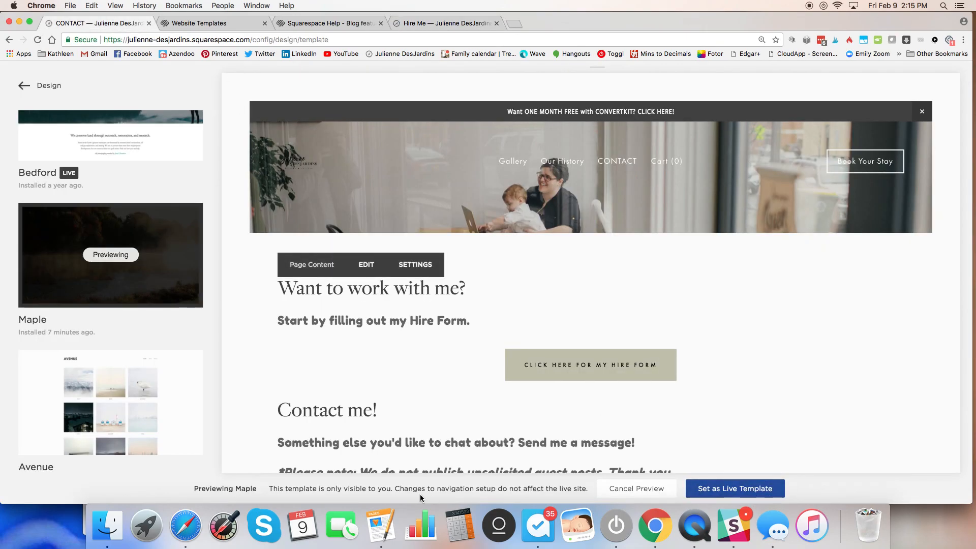
Cancel the Maple preview, preview the Avenue template instead and look through its demo home page.
mouse_move(104, 398)
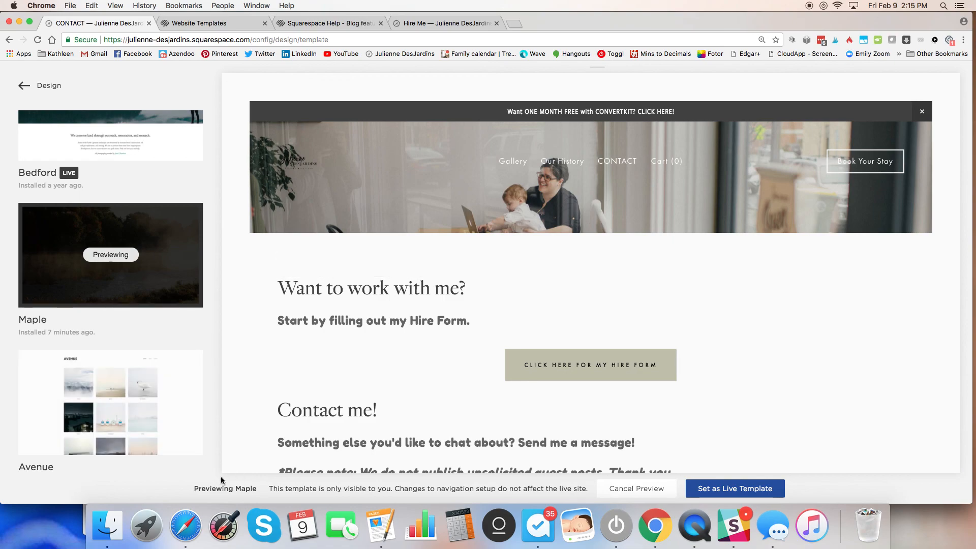
drag(204, 490, 263, 493)
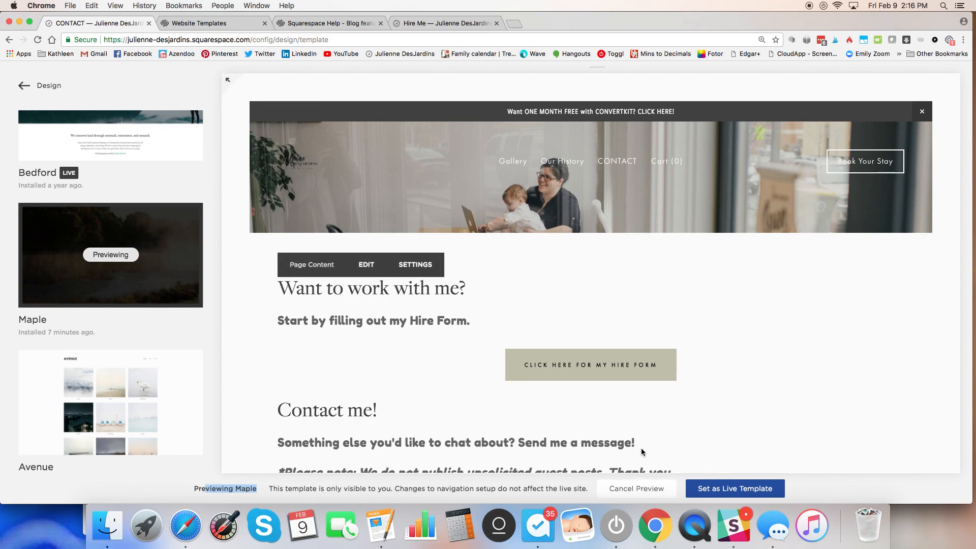
click(640, 491)
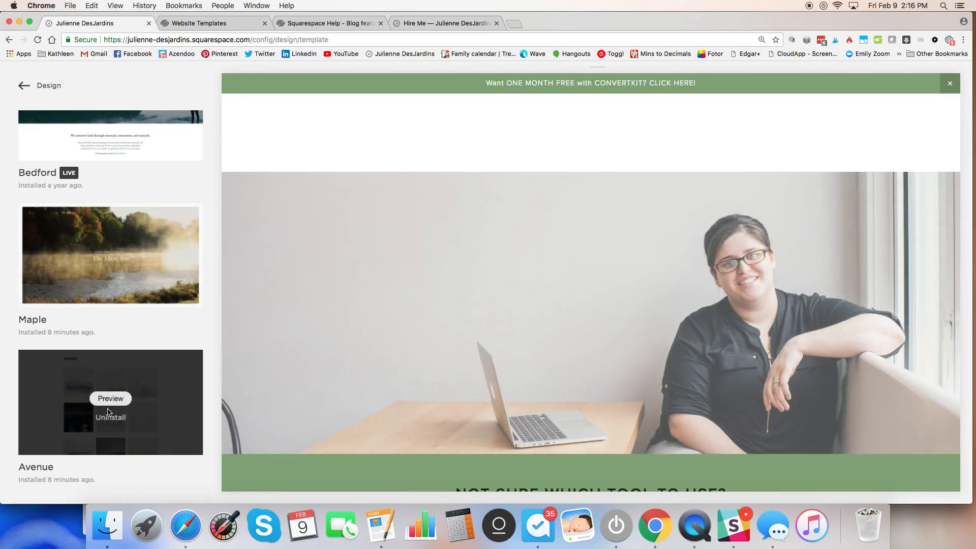
click(110, 401)
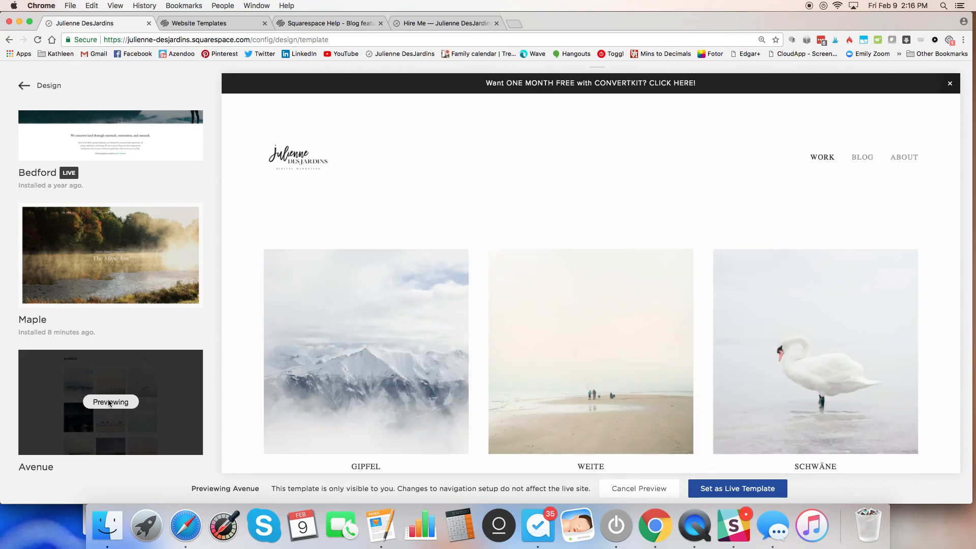
scroll(403, 359, down, 7)
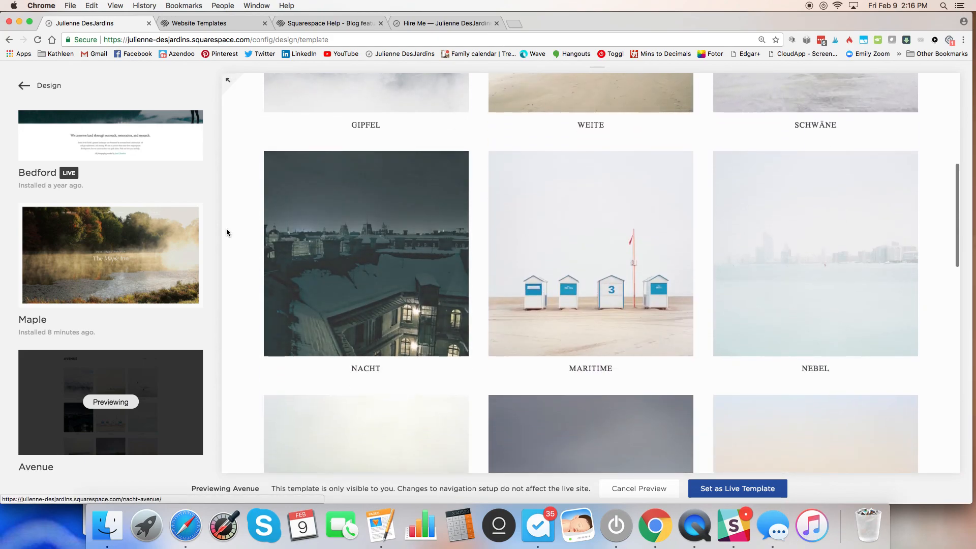
Switch the preview back to the Maple template and examine the sections of its demo home page.
click(110, 252)
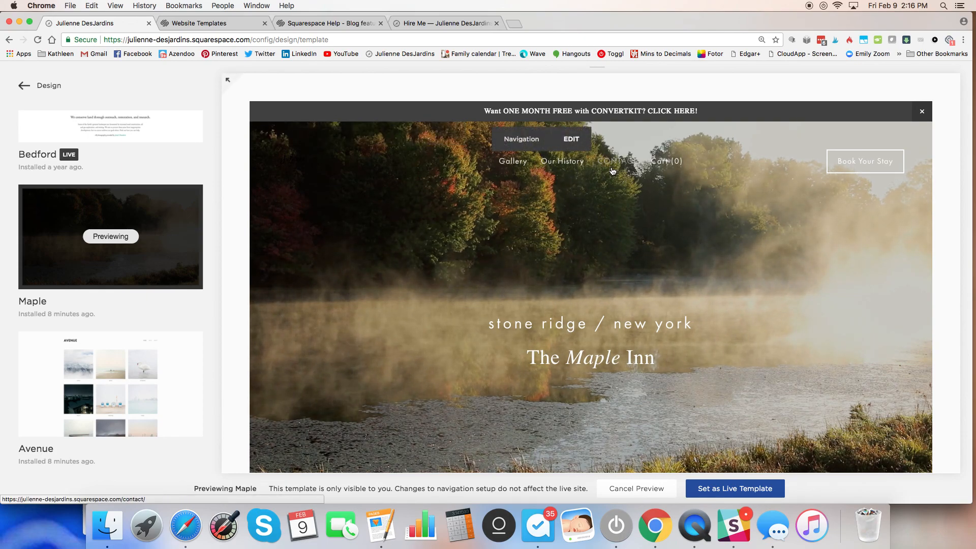
scroll(668, 239, down, 10)
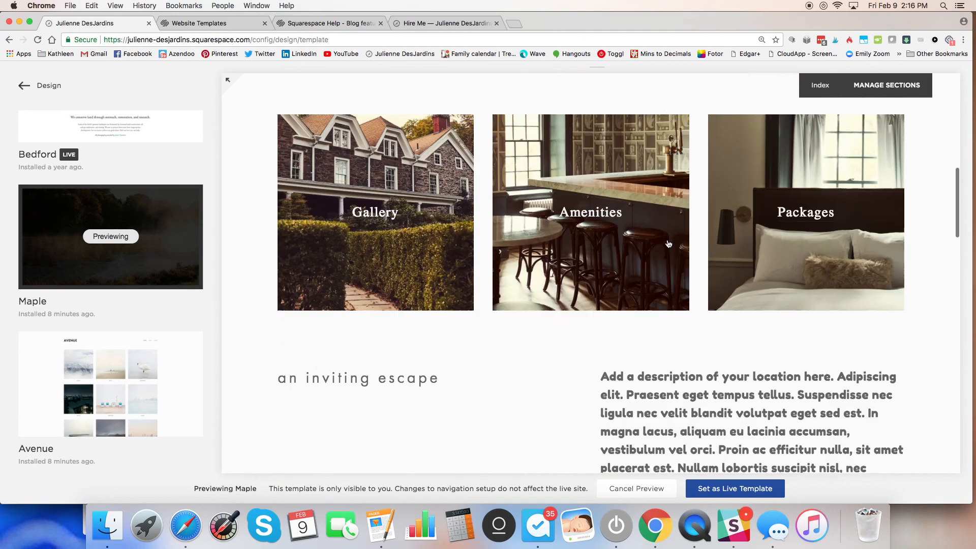
drag(661, 164, 769, 273)
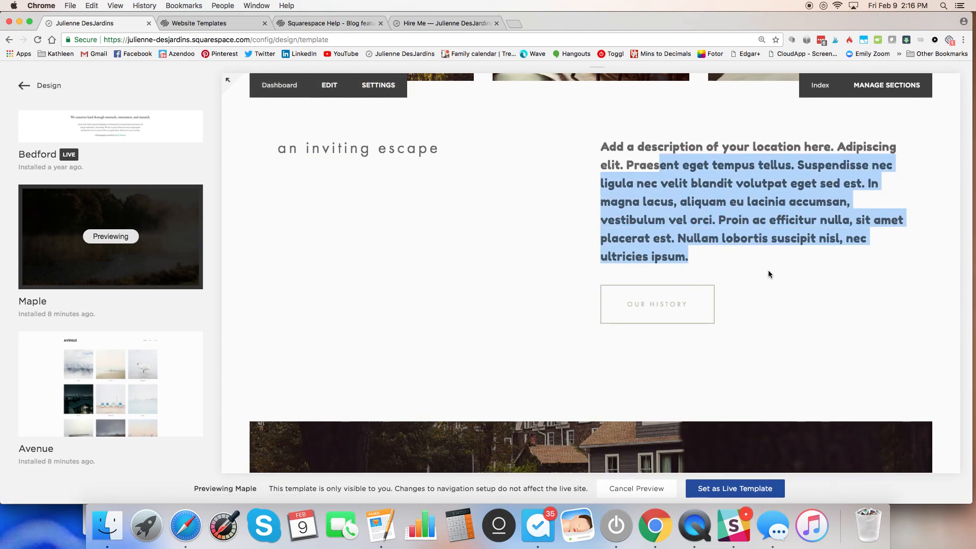
click(758, 264)
scroll(766, 270, down, 10)
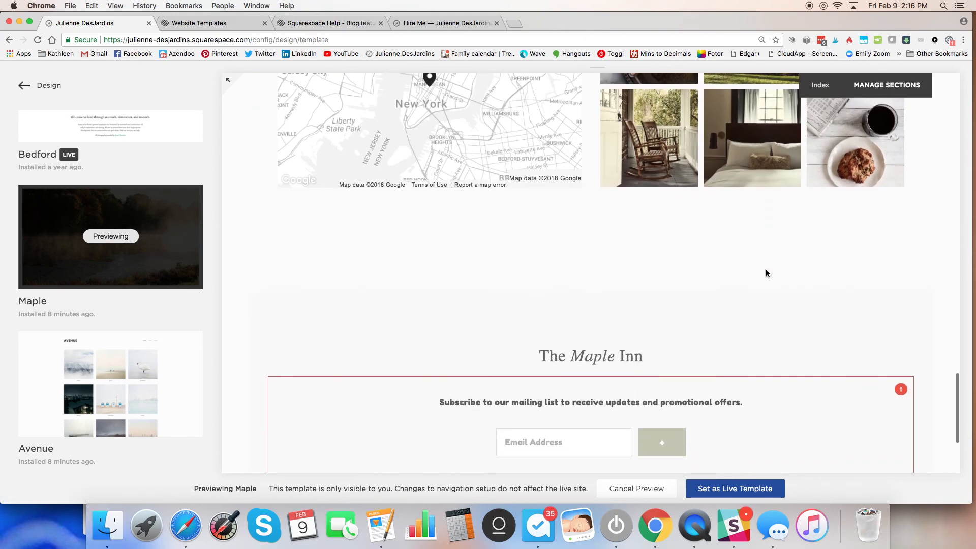
scroll(767, 273, up, 15)
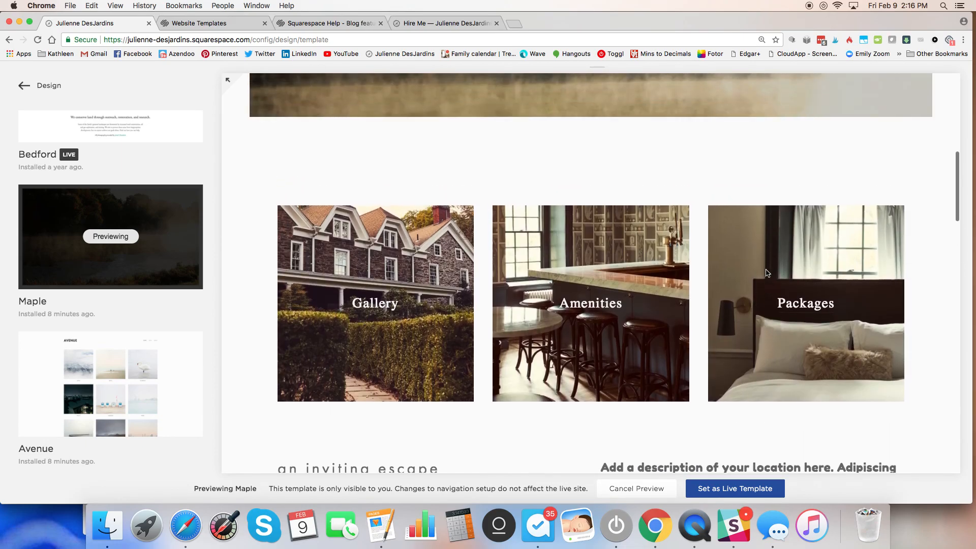
scroll(766, 272, up, 5)
scroll(203, 330, up, 1)
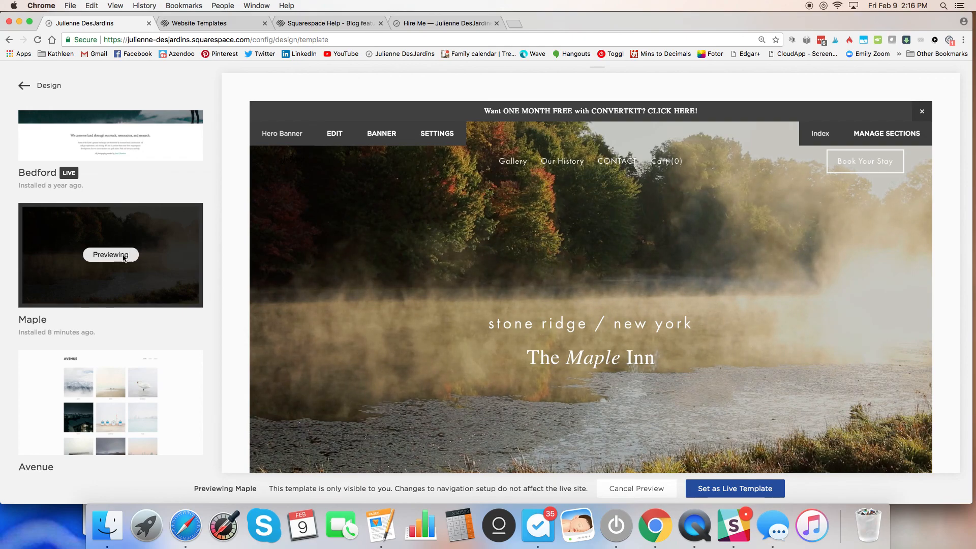
scroll(117, 280, down, 2)
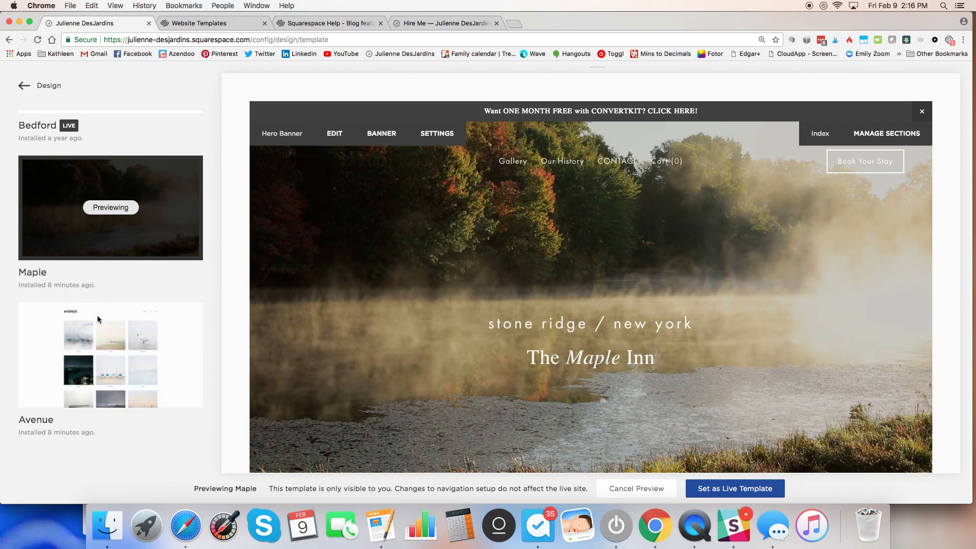
Cancel the Maple preview and uninstall the Avenue template.
click(621, 489)
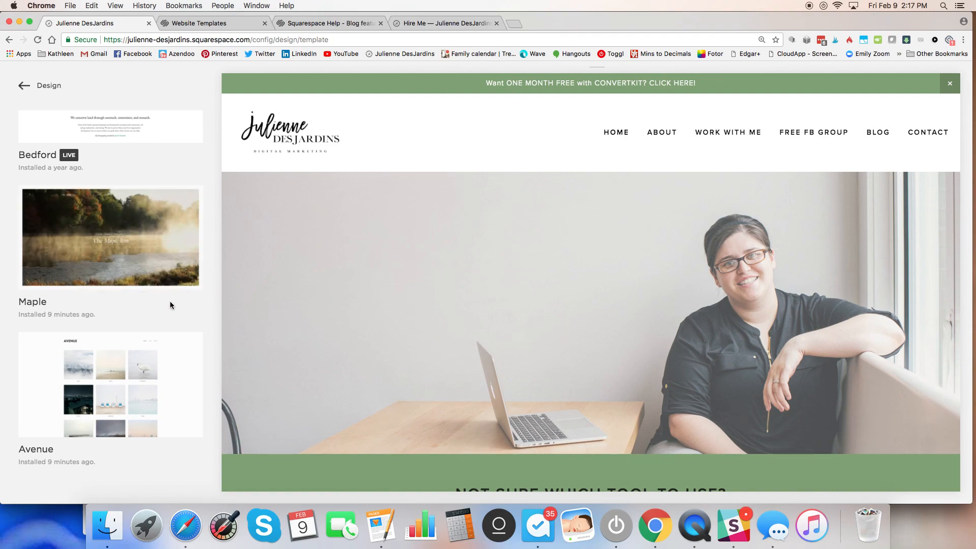
mouse_move(136, 409)
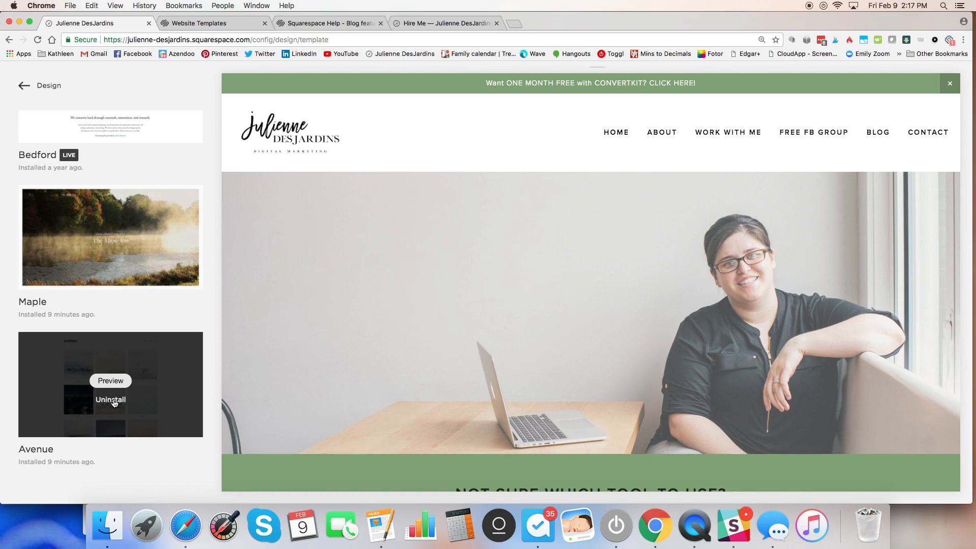
scroll(113, 400, up, 5)
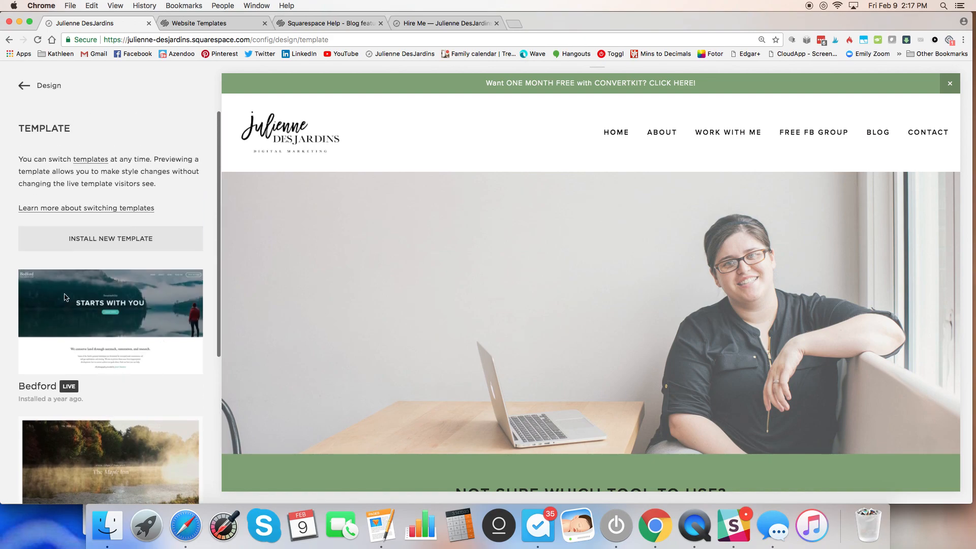
scroll(61, 320, down, 5)
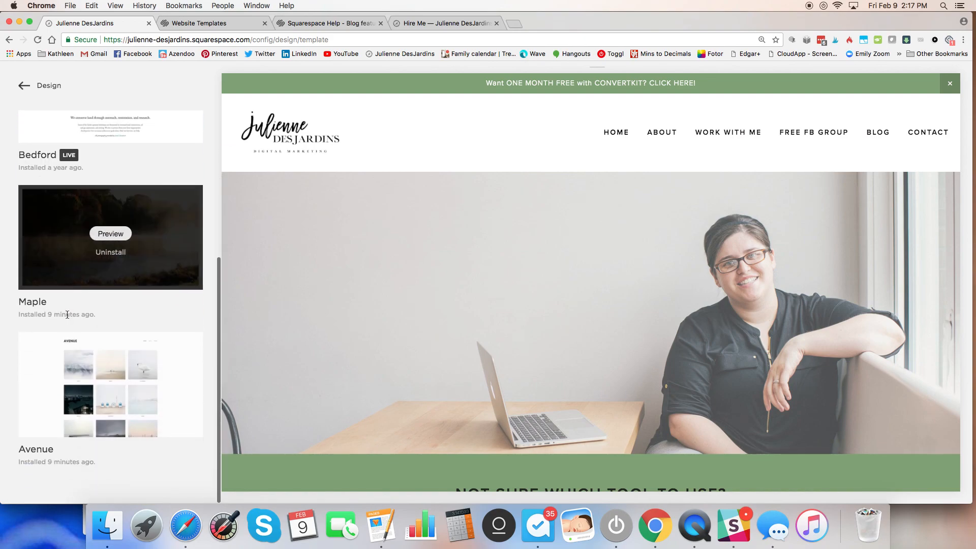
click(111, 401)
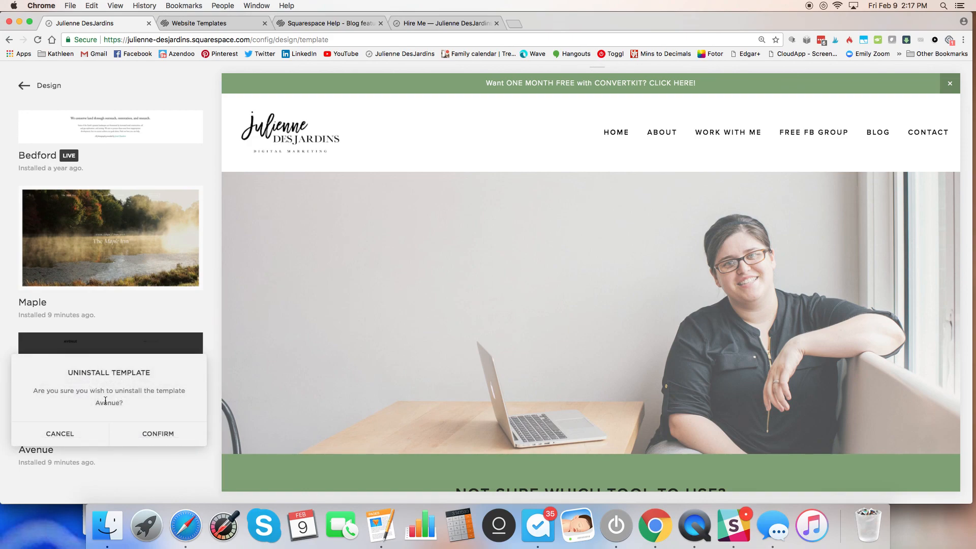
click(163, 435)
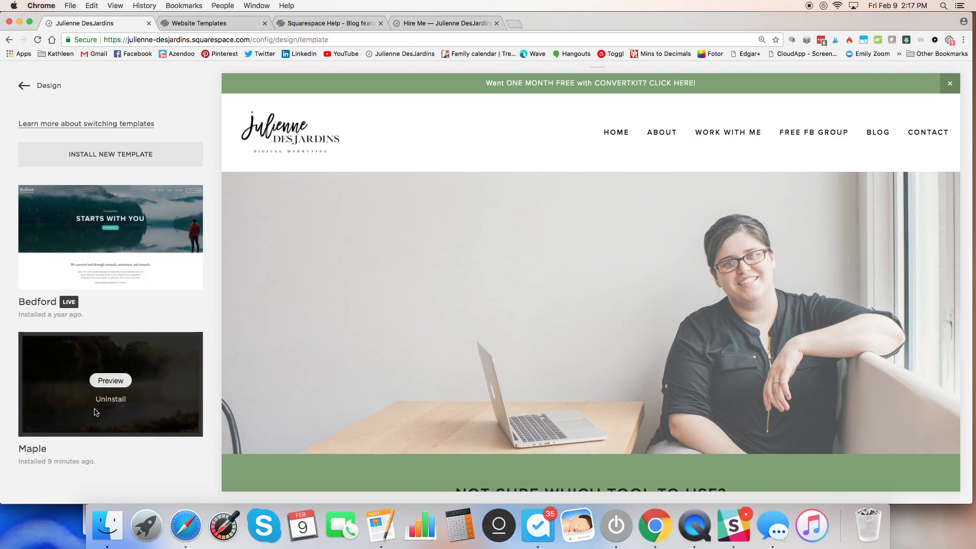
Uninstall the Maple template.
click(109, 403)
click(144, 437)
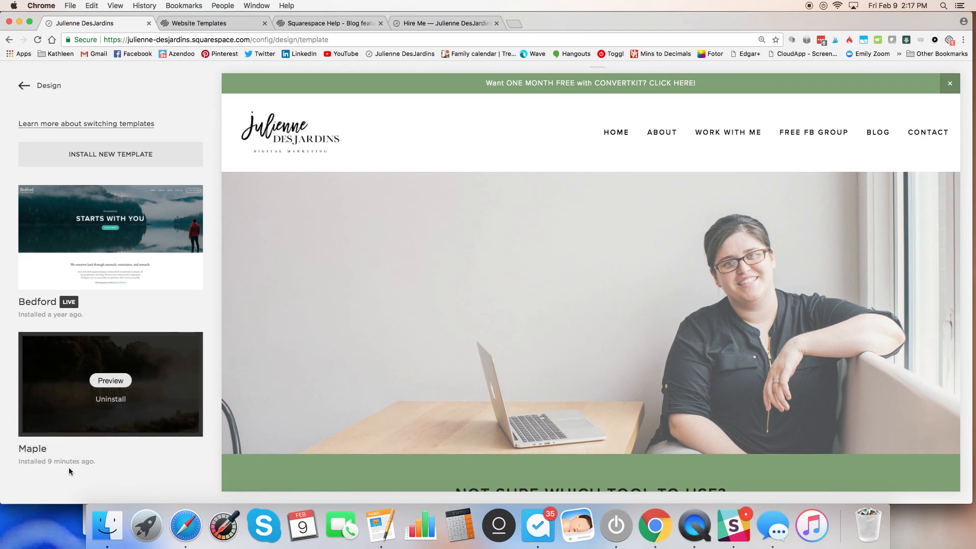